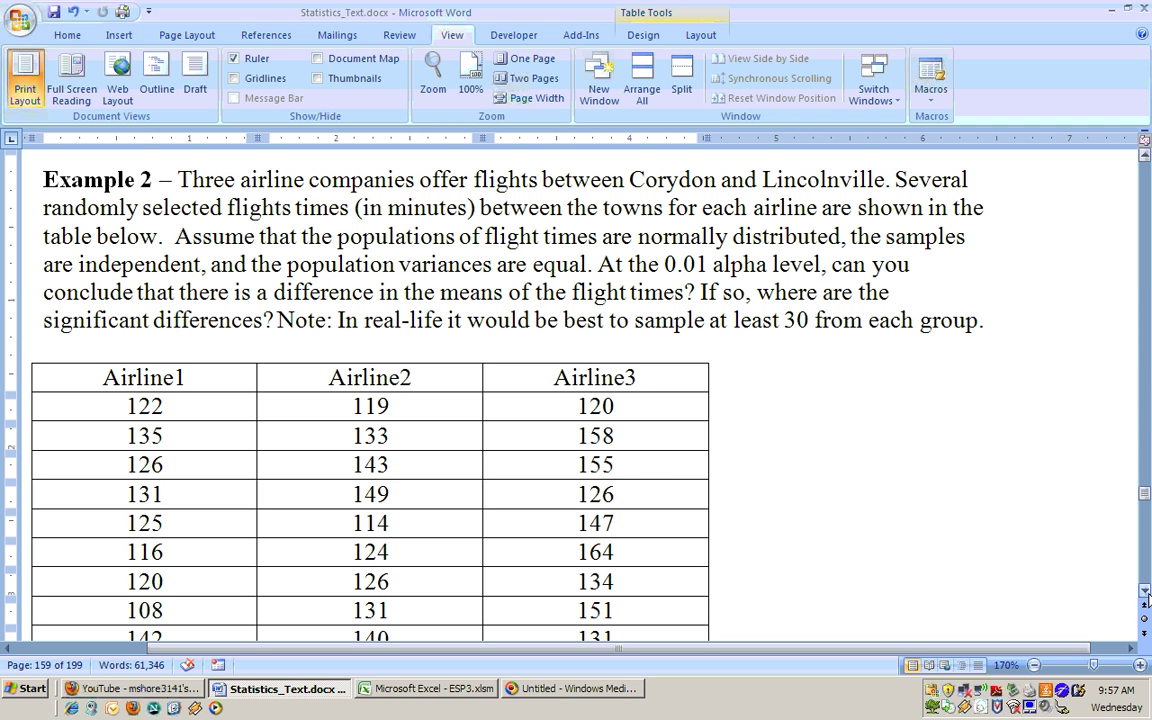
Step: Read the Example 2 airline table in Word, switch to ESP3.xlsm in Excel and view the three groups' data on the ANOVA sheet
scroll(1030, 535, "down", 3)
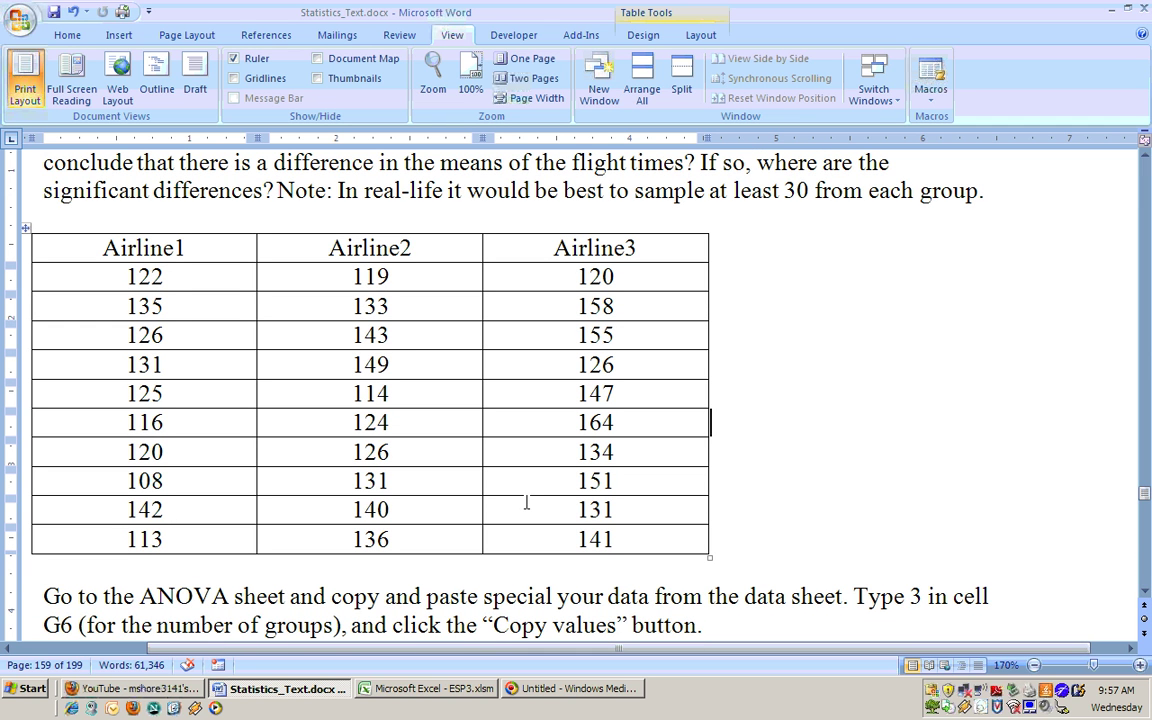
left_click(424, 689)
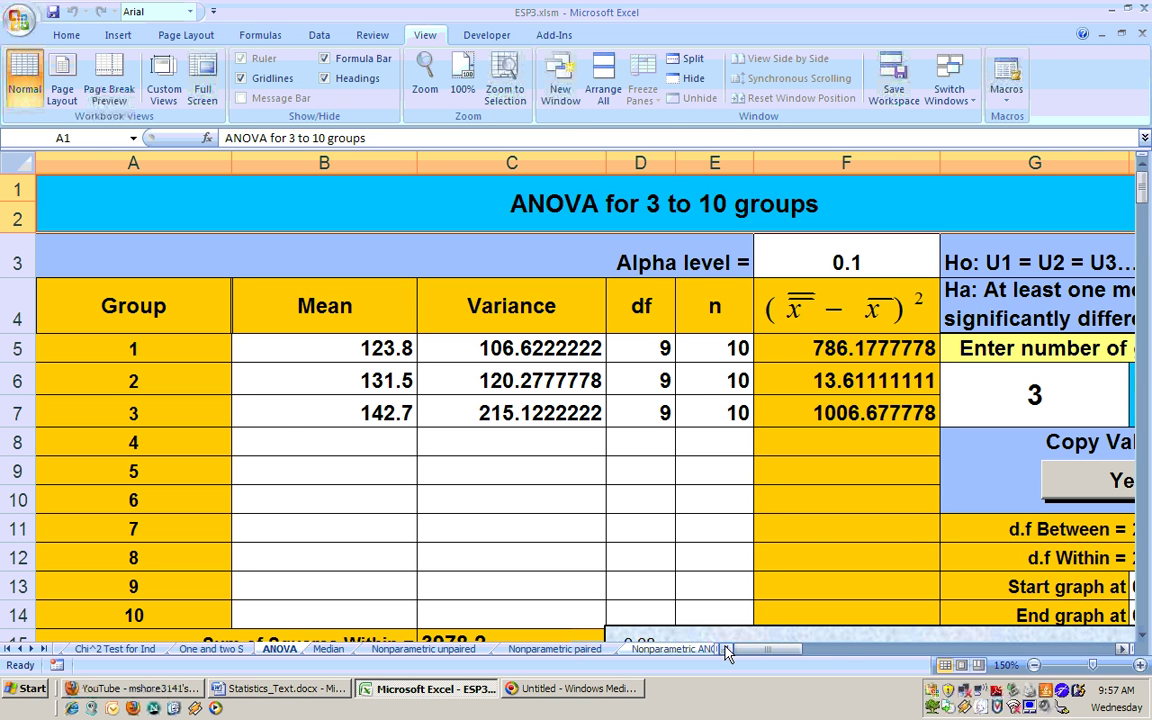
left_click(1119, 649)
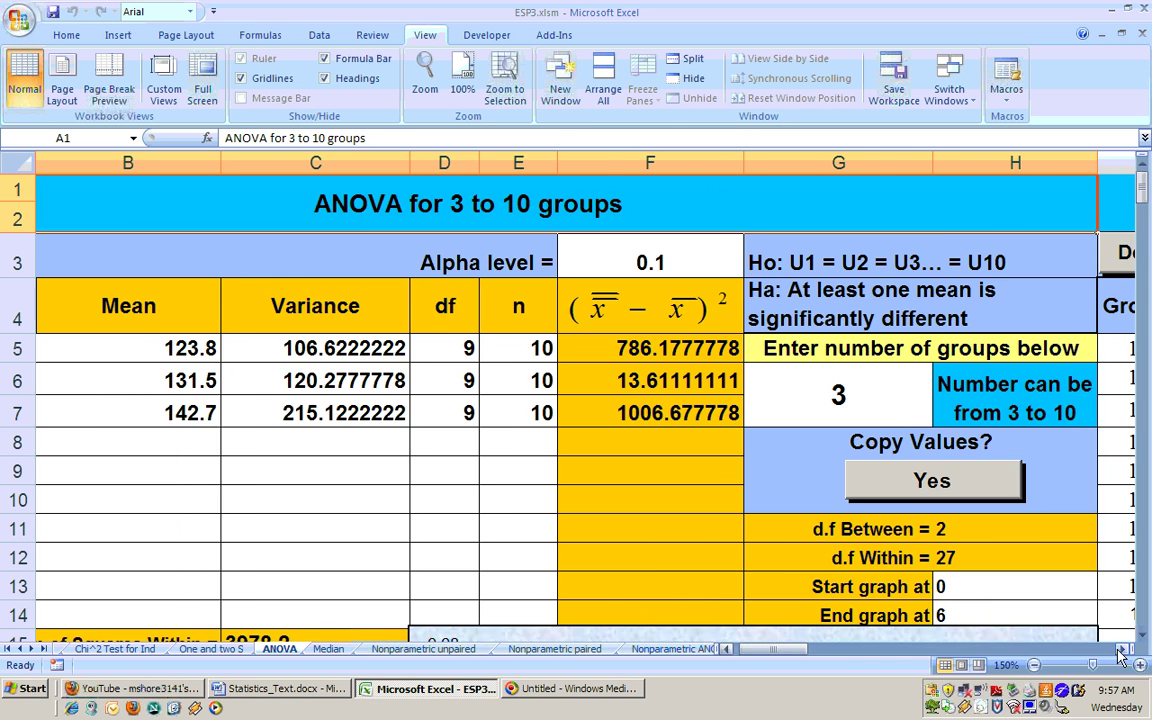
left_click(1119, 649)
left_click(1119, 649)
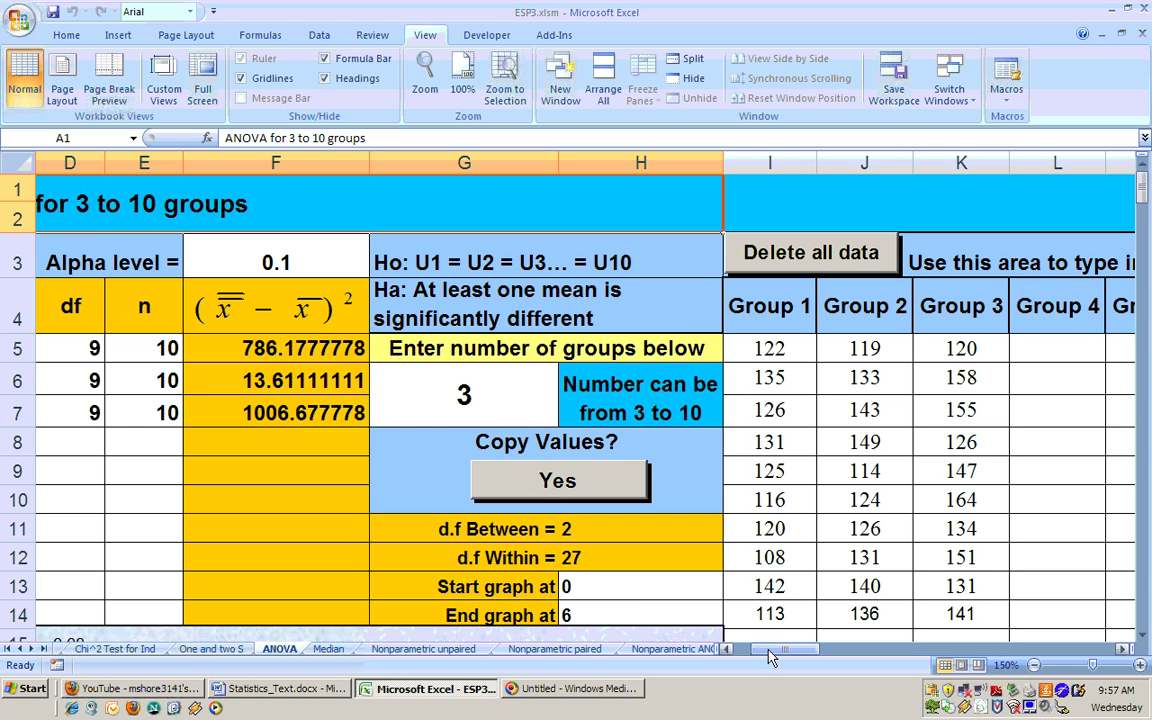
left_click_drag(778, 649, 662, 567)
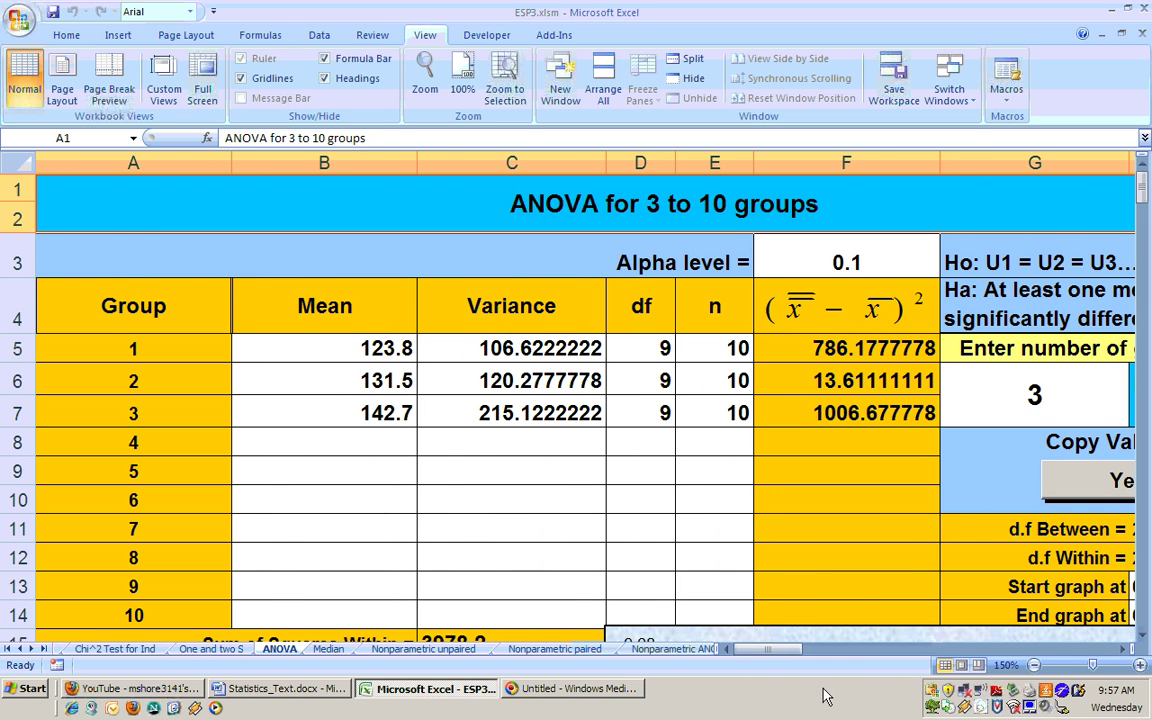
mouse_move(786, 650)
left_mouse_down()
mouse_move(873, 656)
mouse_move(792, 656)
left_mouse_up()
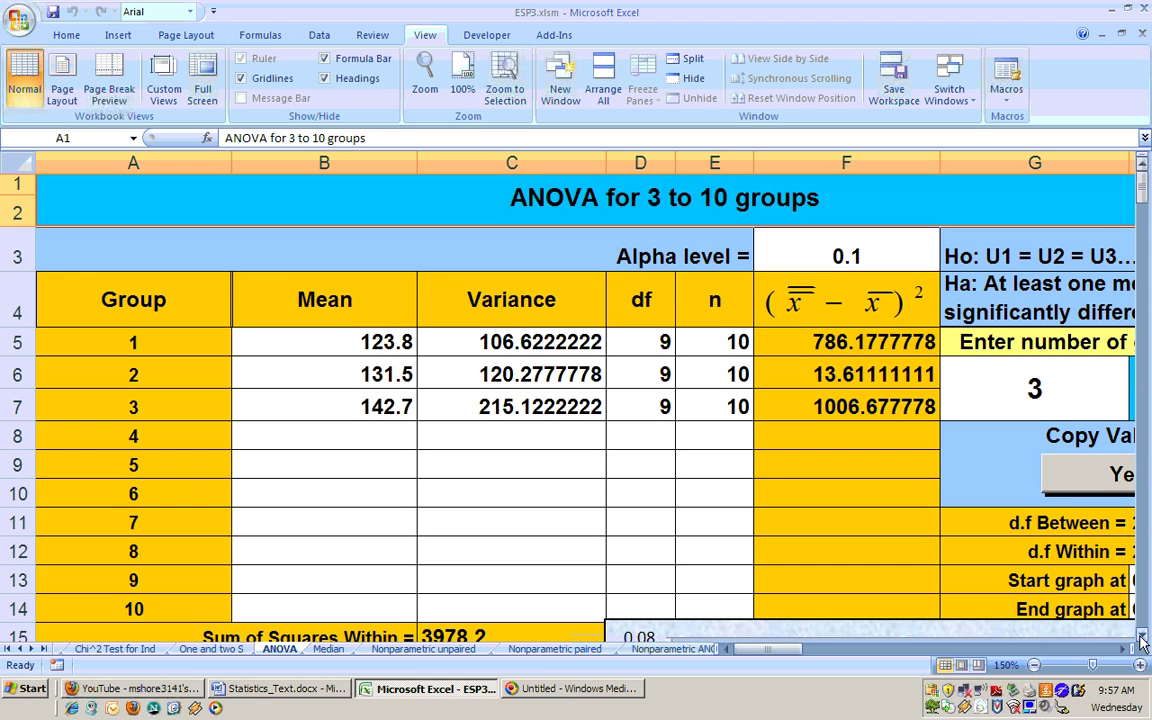
Step: Examine the ANOVA results below the group table and select the P-Value cell C22
left_click(1141, 637)
left_click(1141, 638)
left_click(1141, 638)
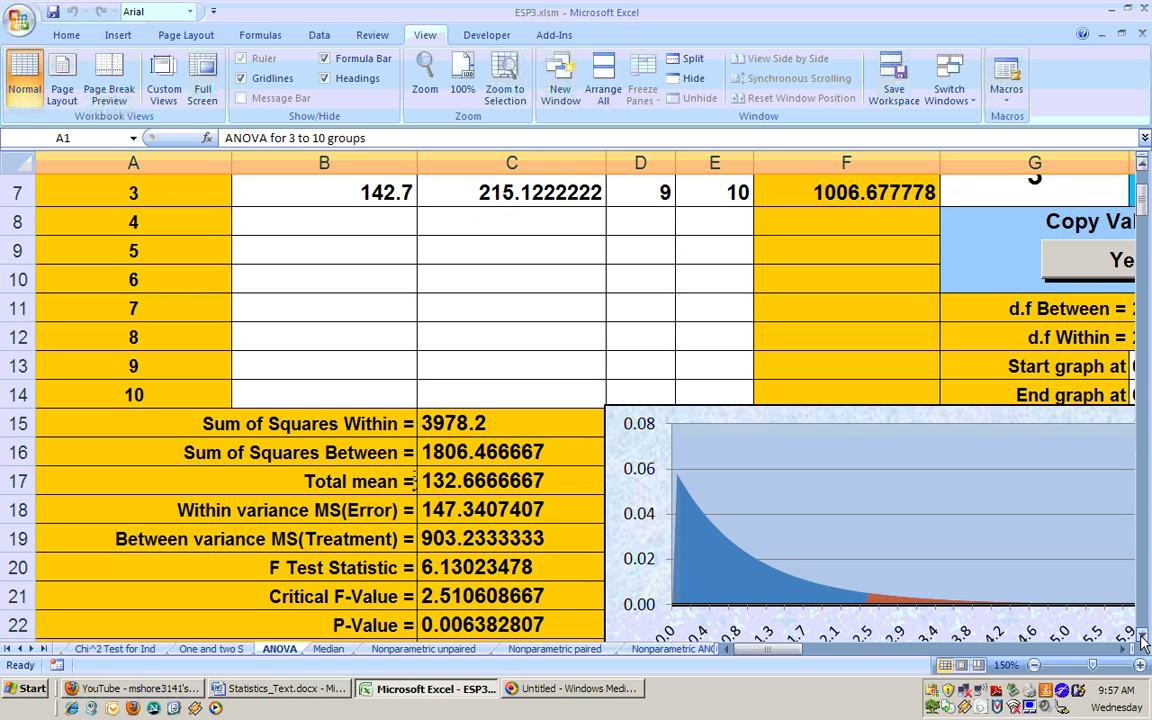
left_click(1141, 638)
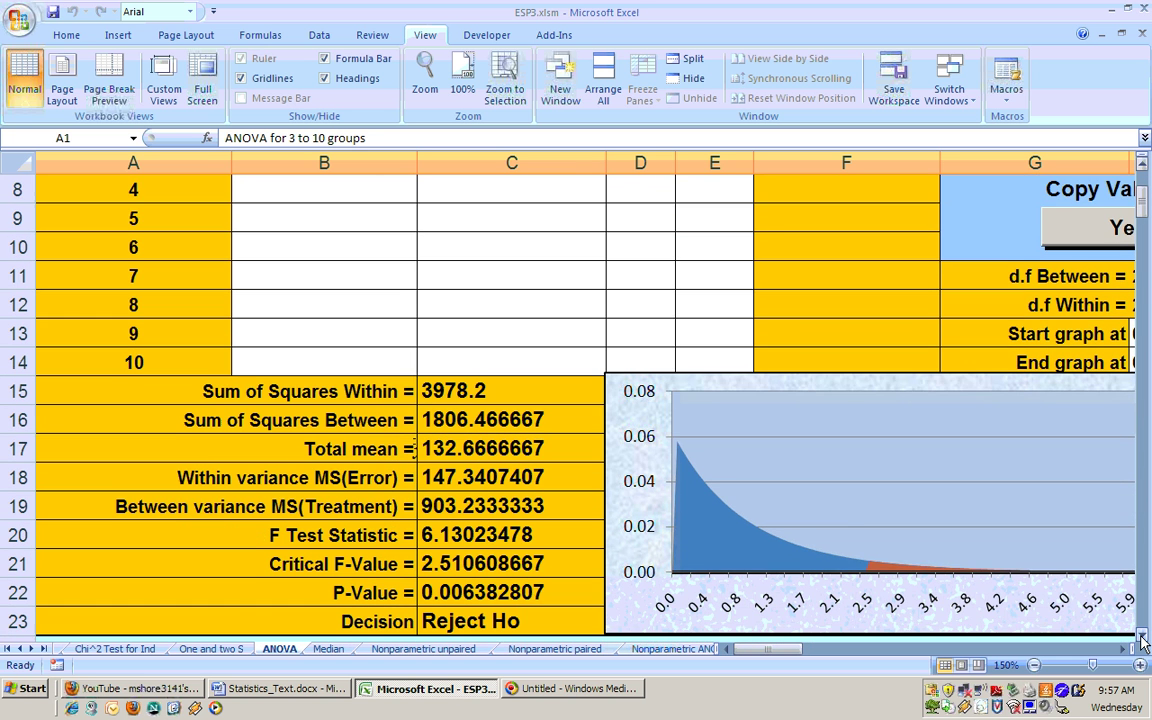
left_click(1141, 638)
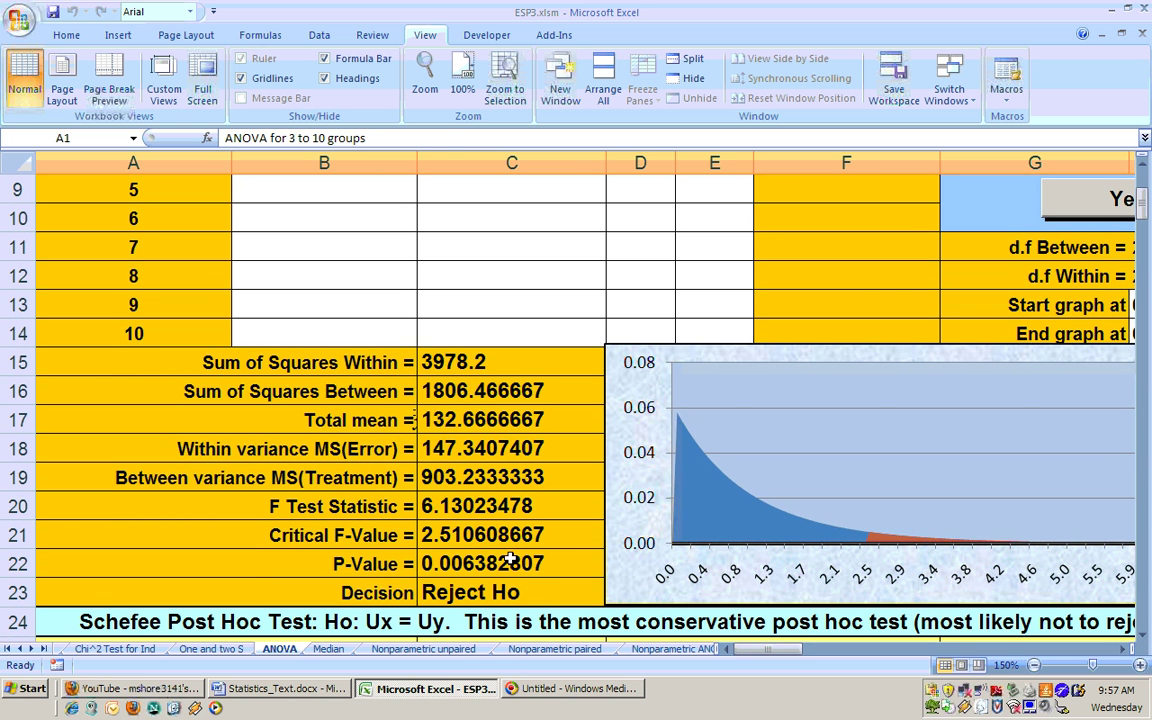
left_click(511, 561)
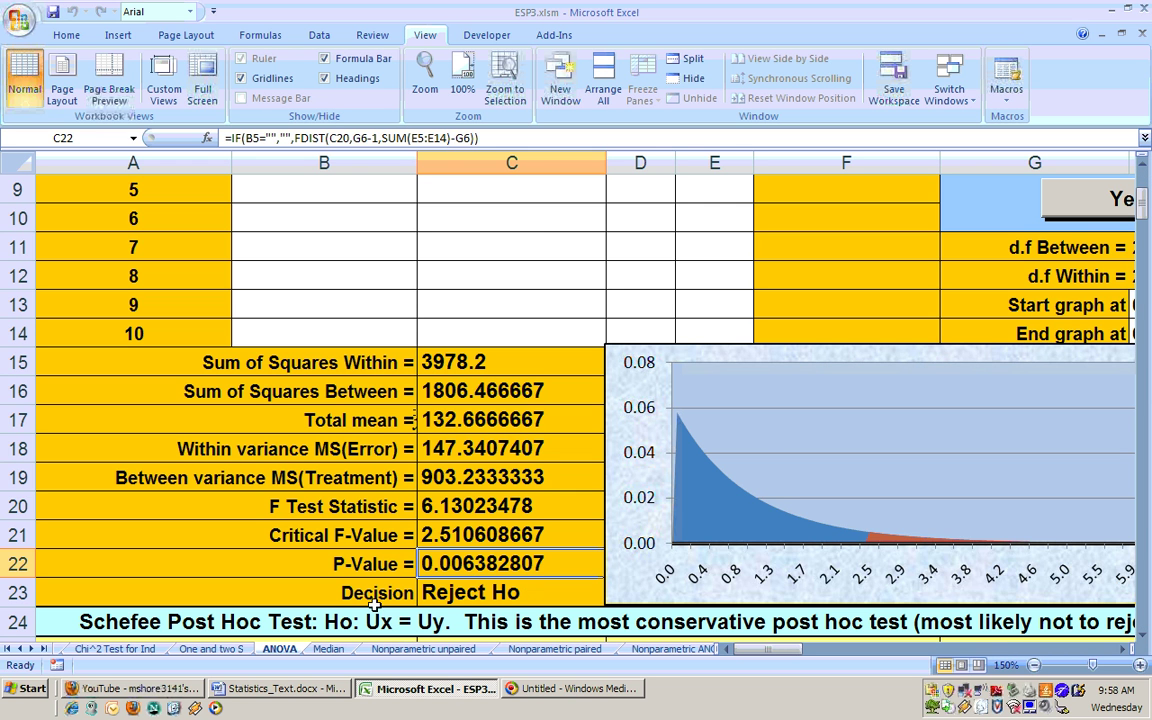
Step: Switch to the Word document and read Example 2's alpha level, its ANOVA results tables and the written solution
left_click(294, 690)
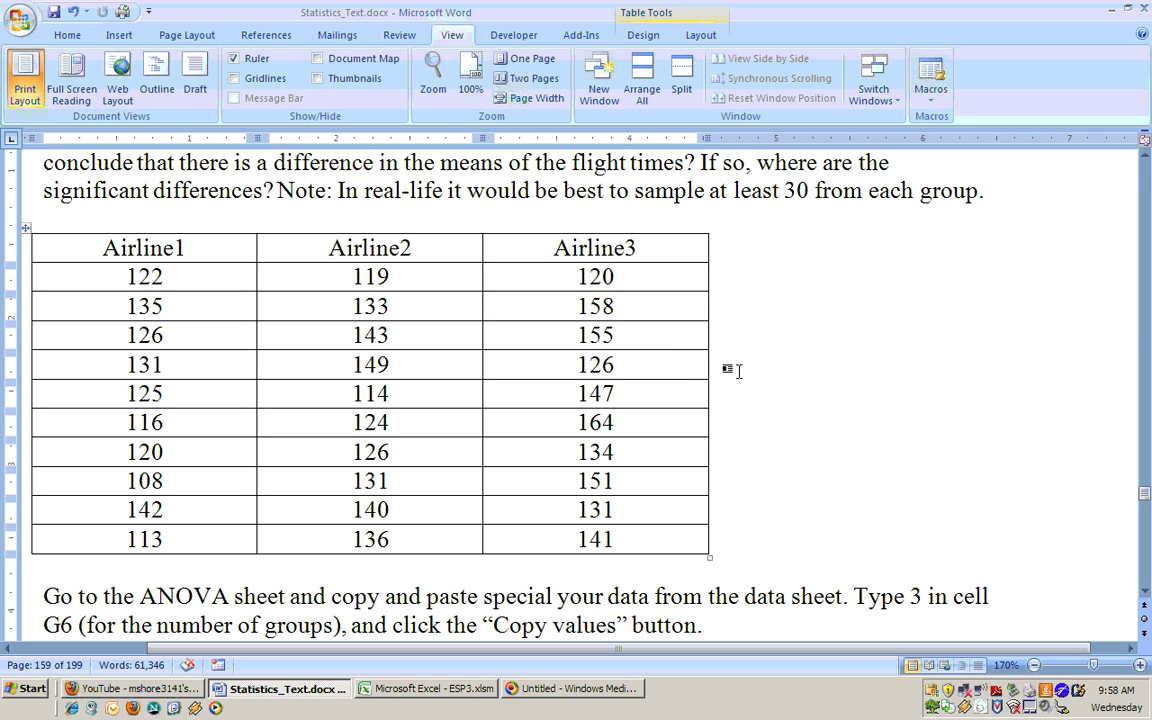
left_click(1146, 157)
left_click(1146, 157)
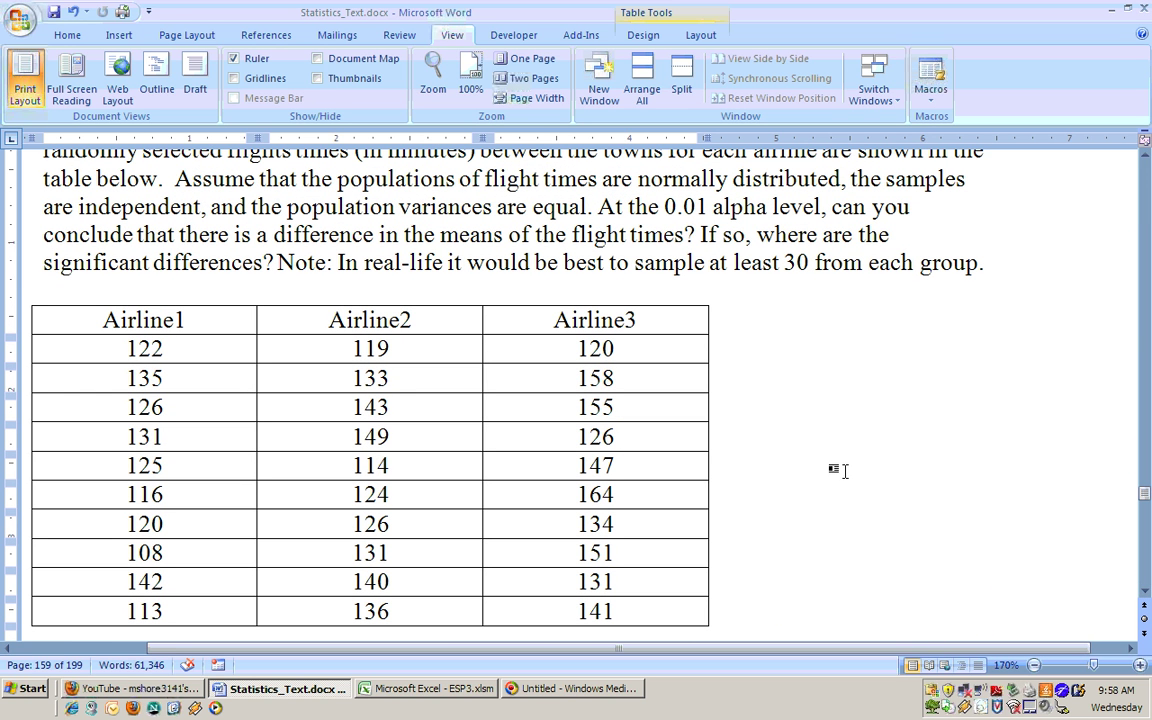
left_click(1147, 596)
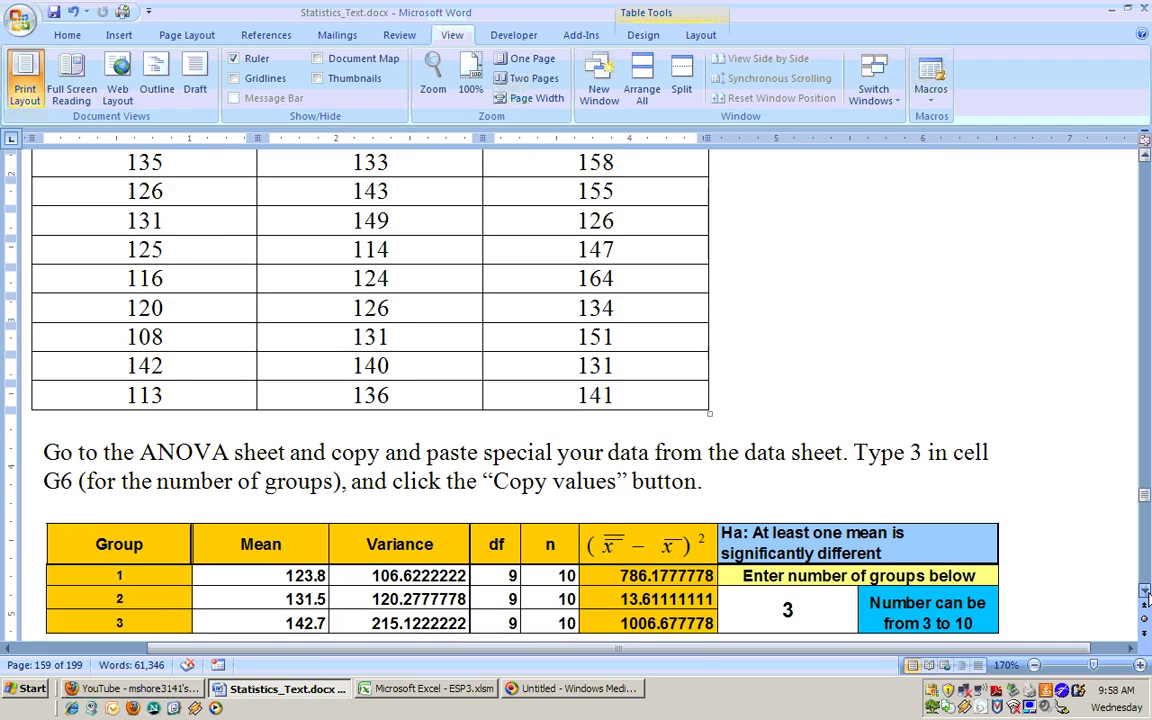
left_click(1147, 596)
left_click(1147, 596)
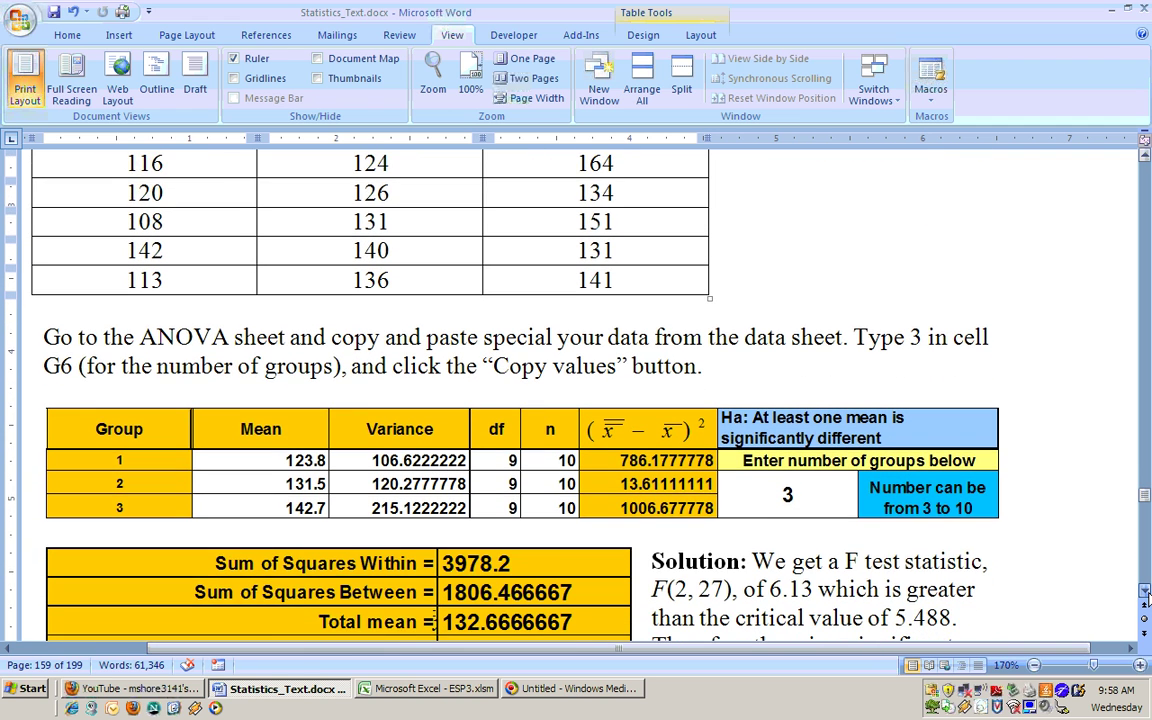
left_click(1147, 596)
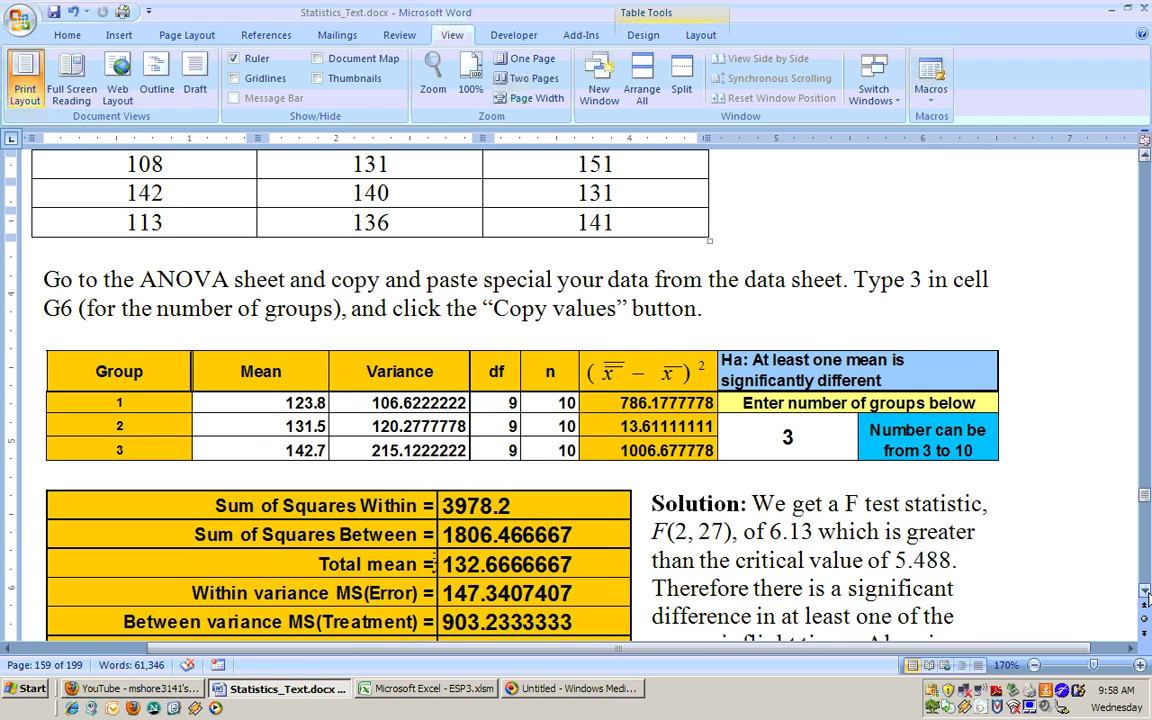
left_click(1147, 596)
left_click(1147, 596)
left_click(1147, 596)
left_click(1147, 596)
left_click(1147, 596)
left_click(1147, 596)
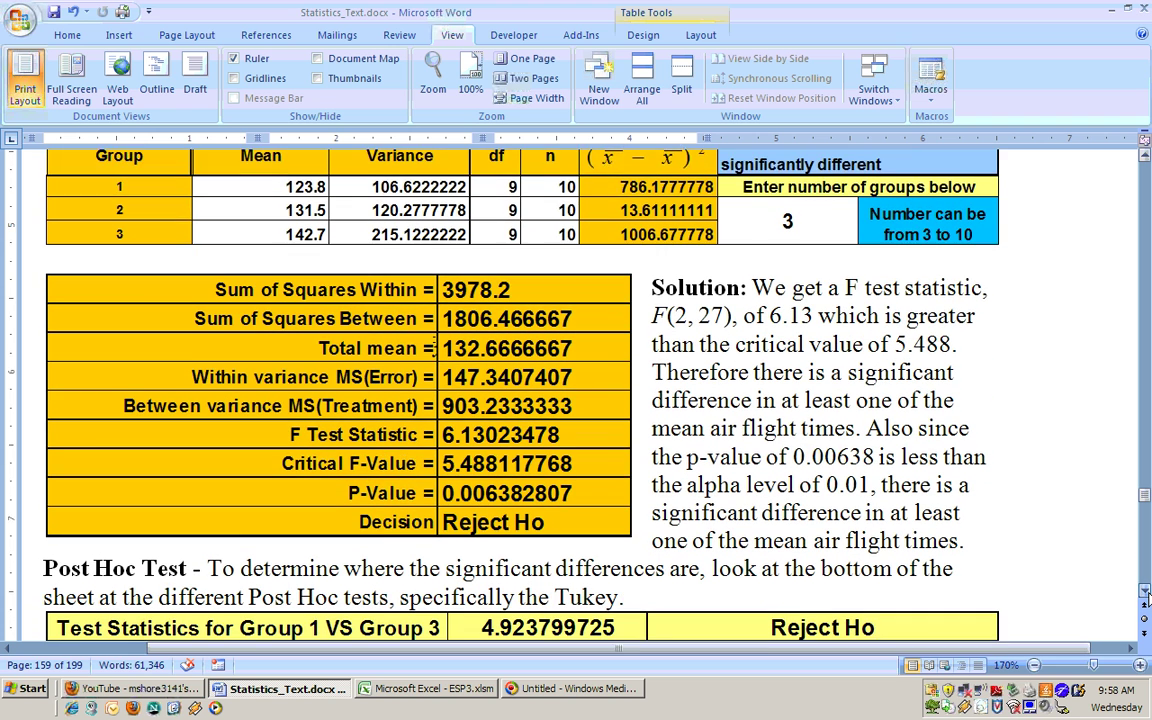
left_click(1147, 596)
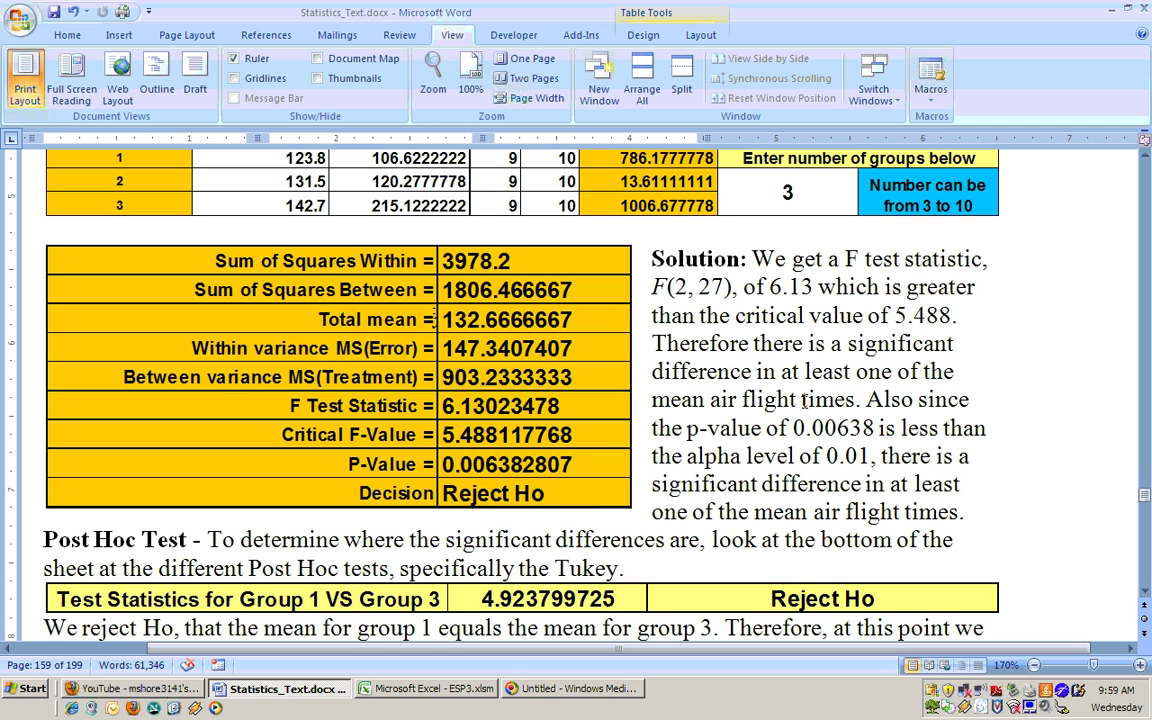
Step: Switch back to the Excel ANOVA sheet and compare the means of the three groups
left_click(443, 689)
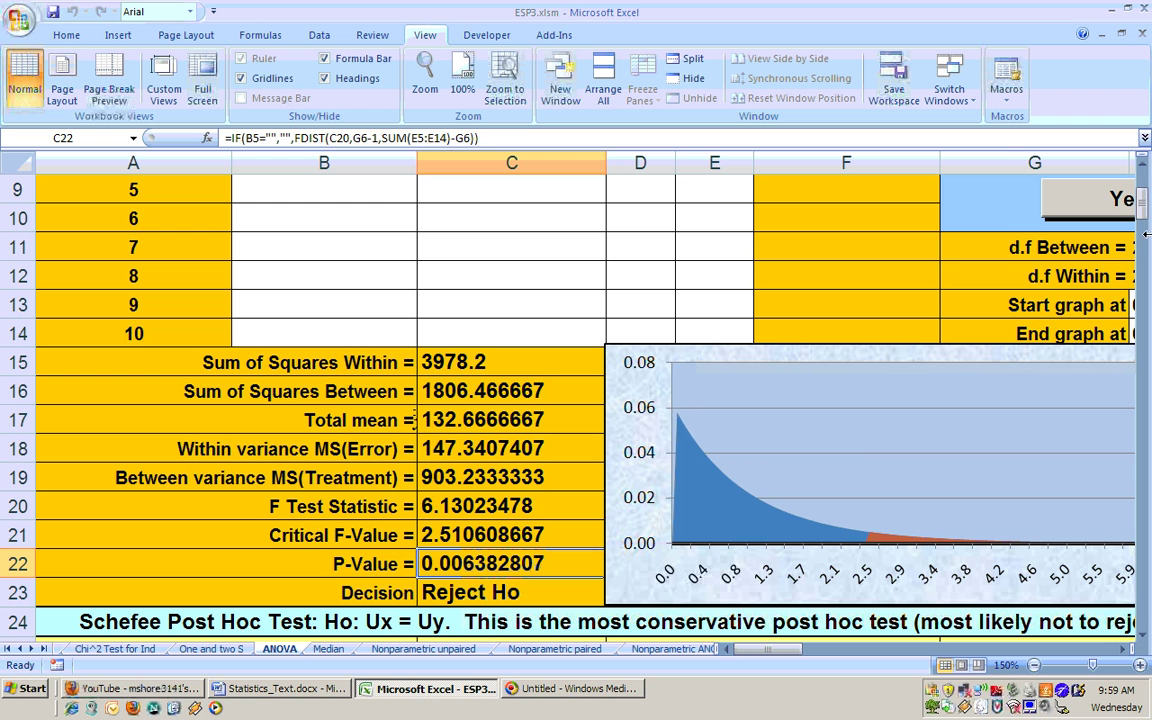
left_click(1144, 168)
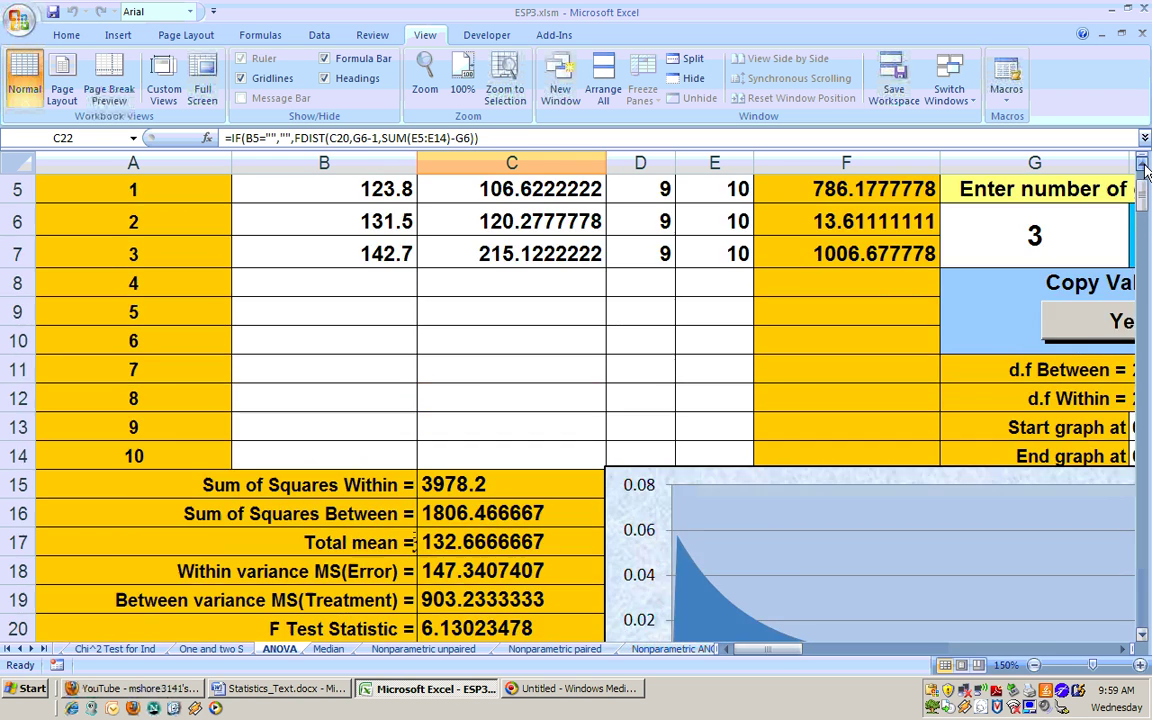
left_click(1144, 168)
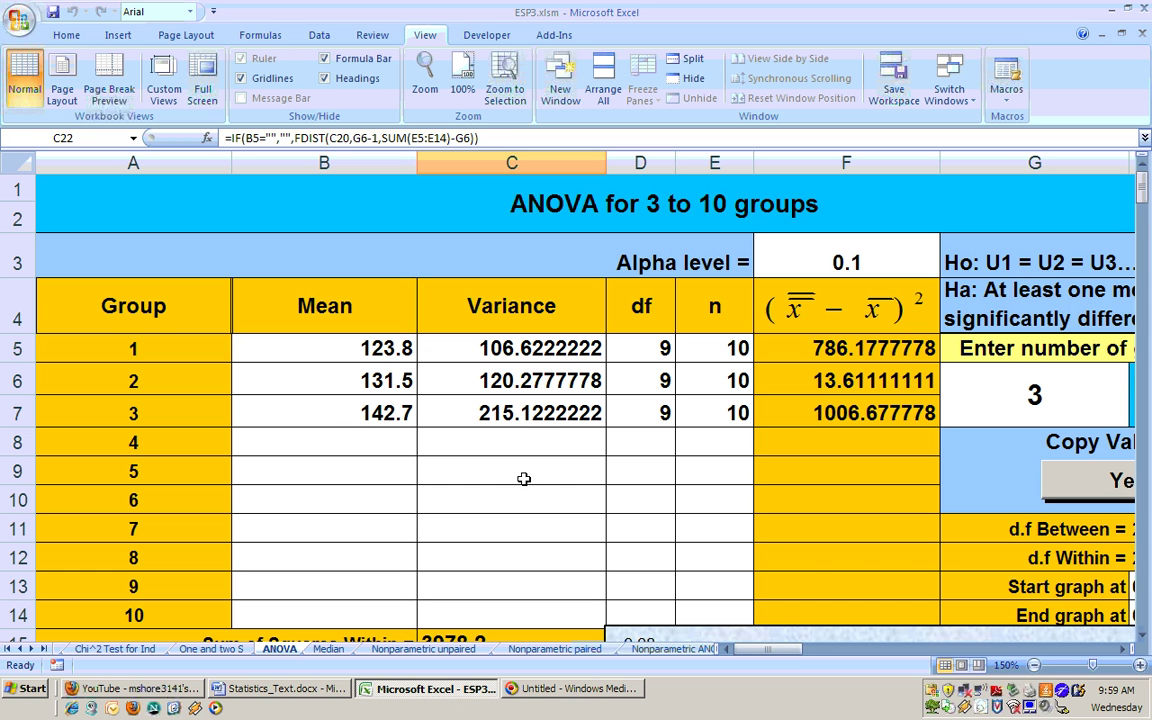
Step: Examine the Scheffe post hoc test results and select the decision cell for Group 1 VS Group 3
left_click(1141, 638)
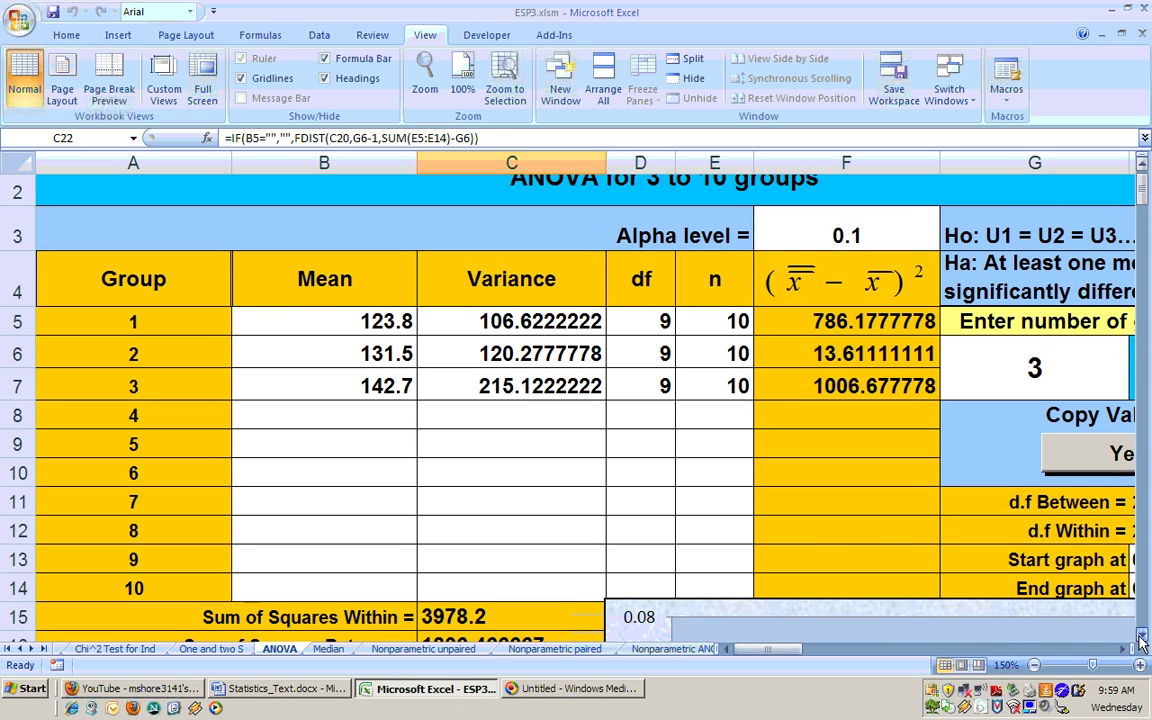
left_click_drag(1141, 638, 1141, 638)
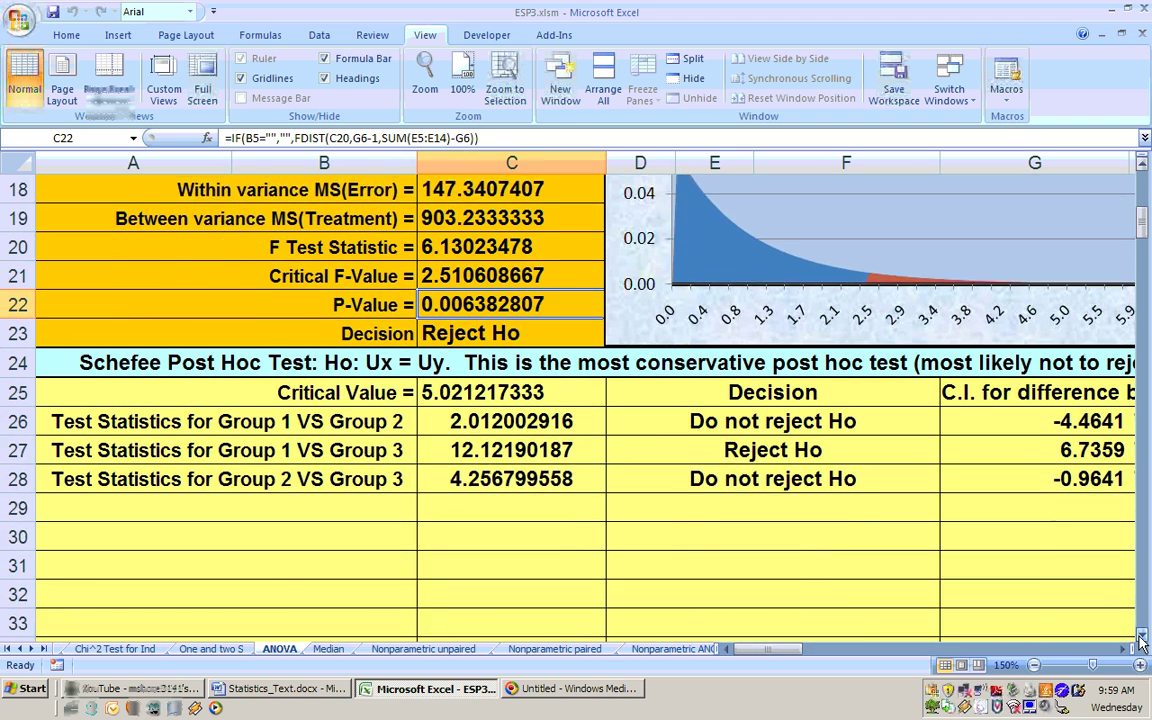
left_click(1141, 636)
left_click(1141, 636)
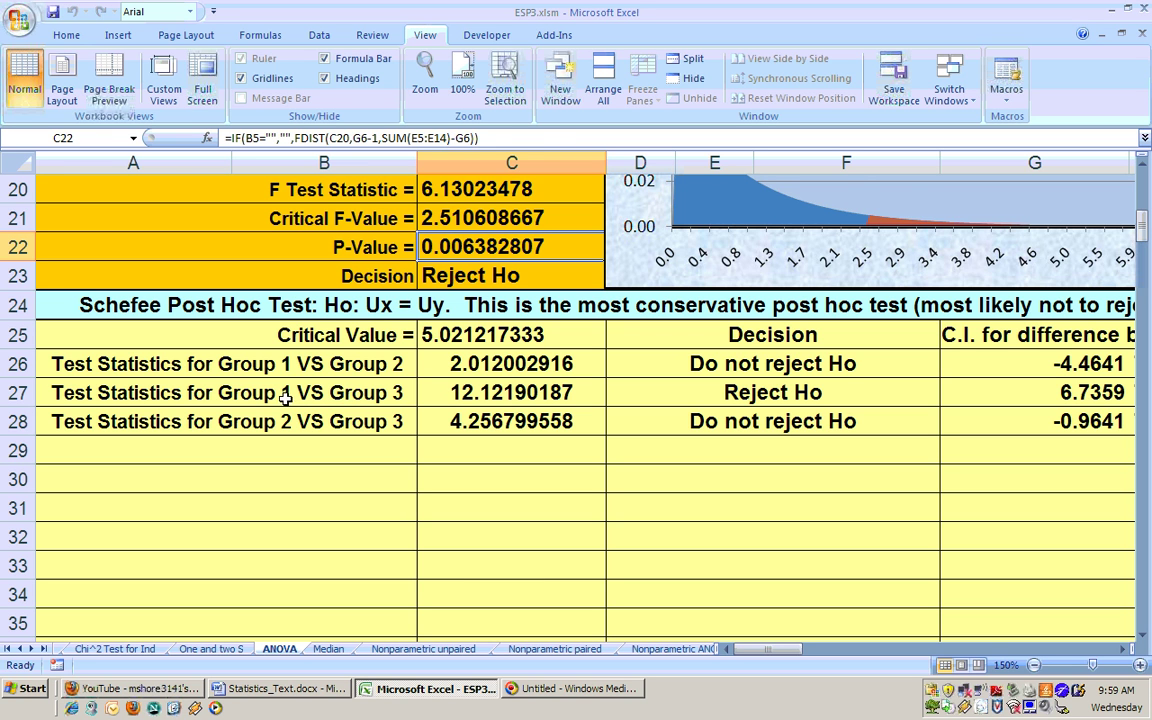
left_click(729, 394)
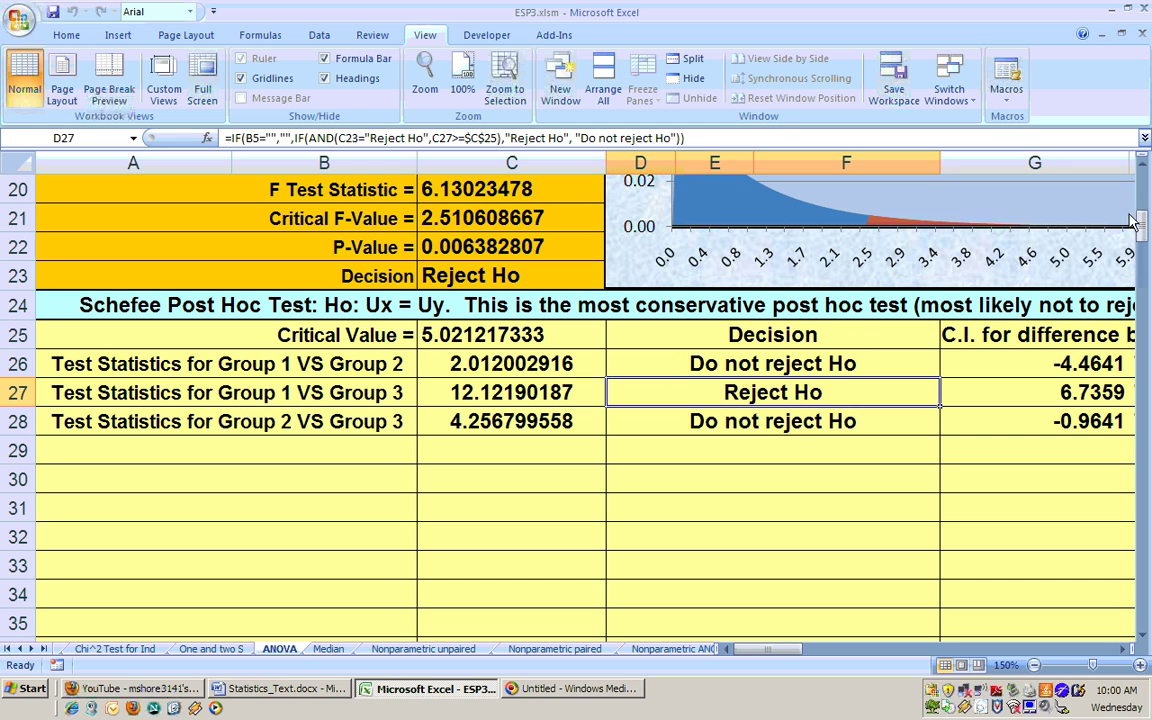
Step: Go to the Tukey HSD Post Hoc Test section and widen column A slightly to fit its heading
left_click_drag(1143, 172, 1143, 172)
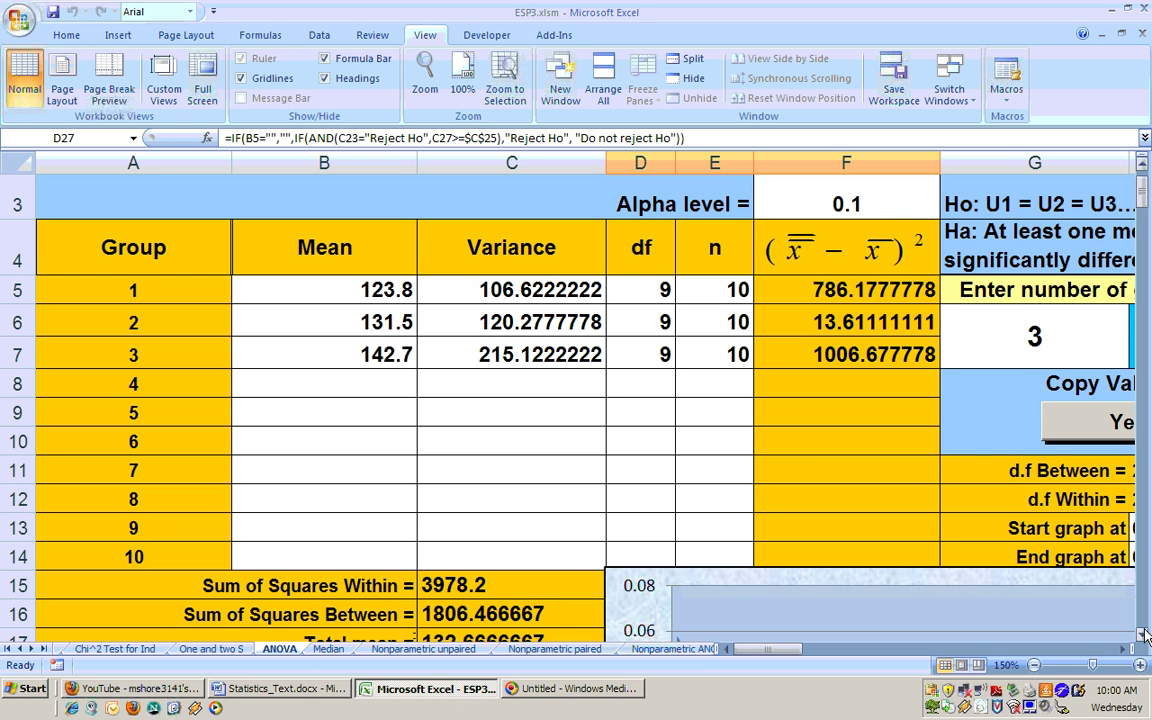
left_click_drag(1143, 634, 1143, 634)
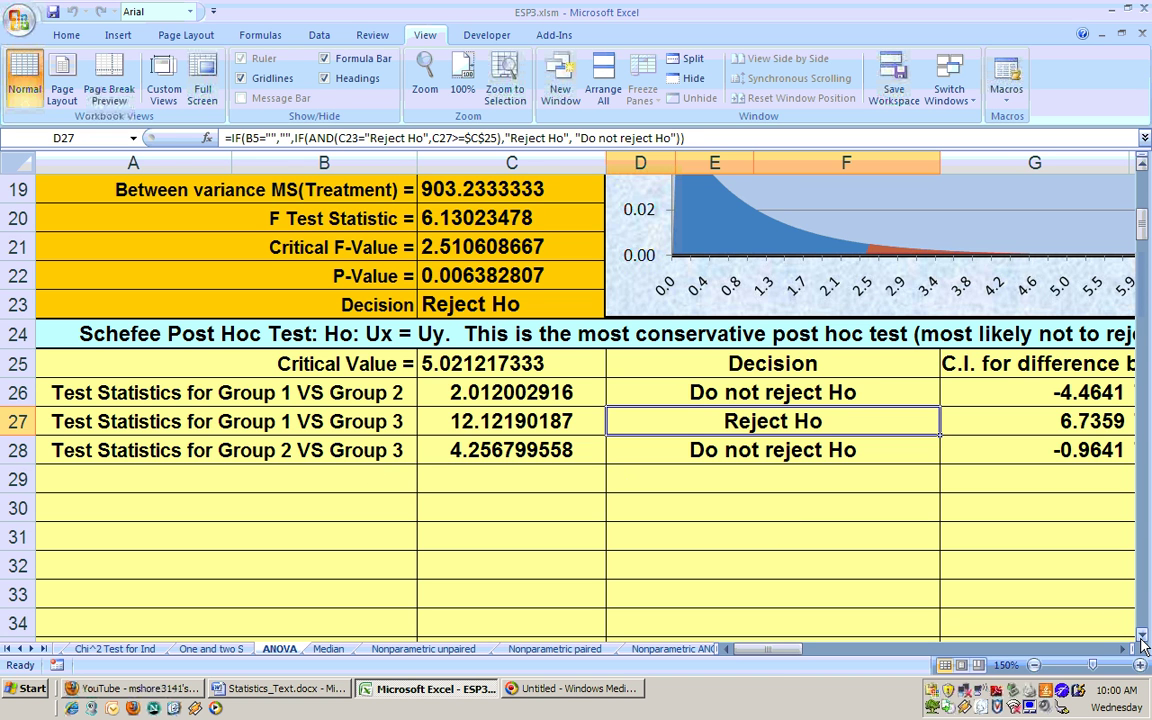
left_click_drag(1141, 637, 1141, 637)
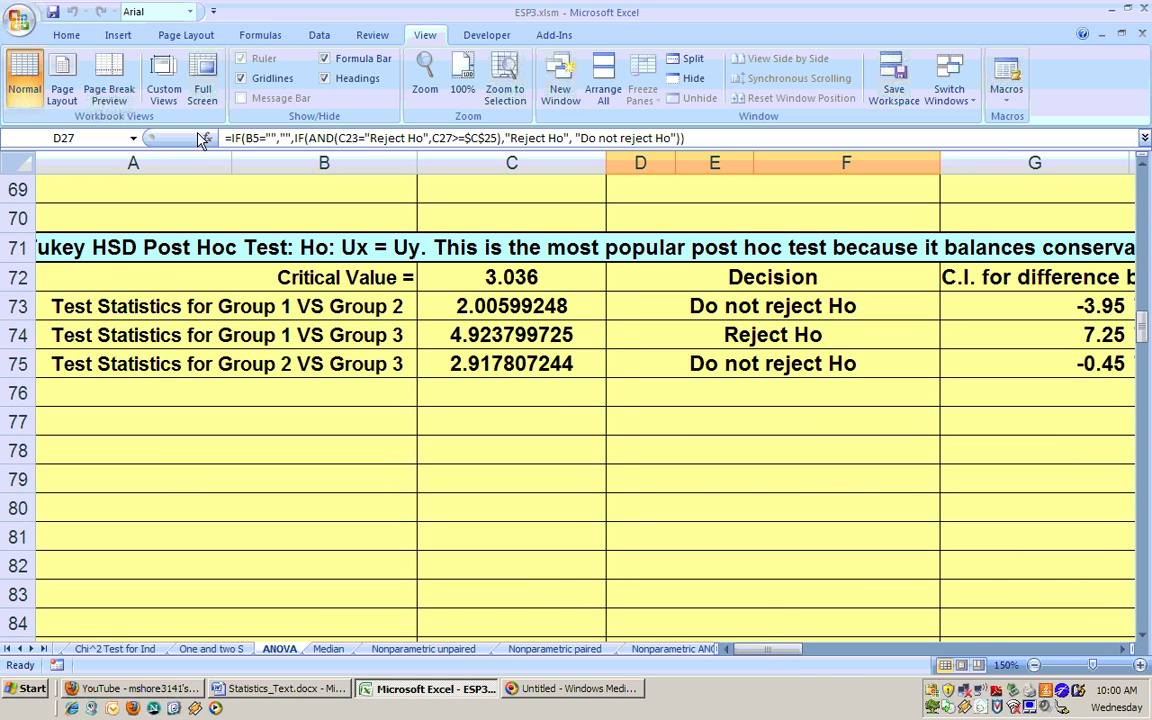
left_click(231, 157)
left_click_drag(231, 157, 251, 158)
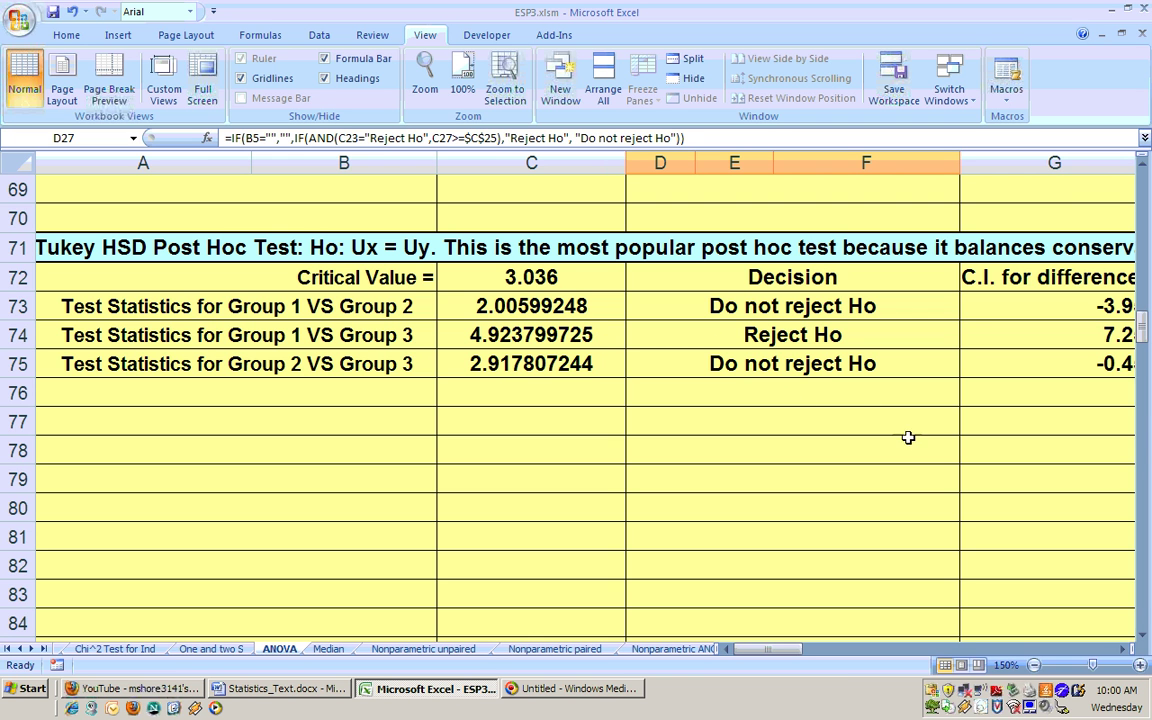
Step: Examine the Newman-Keuls SNK, Fisher LSD and Dunnett post hoc test sections of the ANOVA sheet
left_click_drag(1144, 636, 1144, 636)
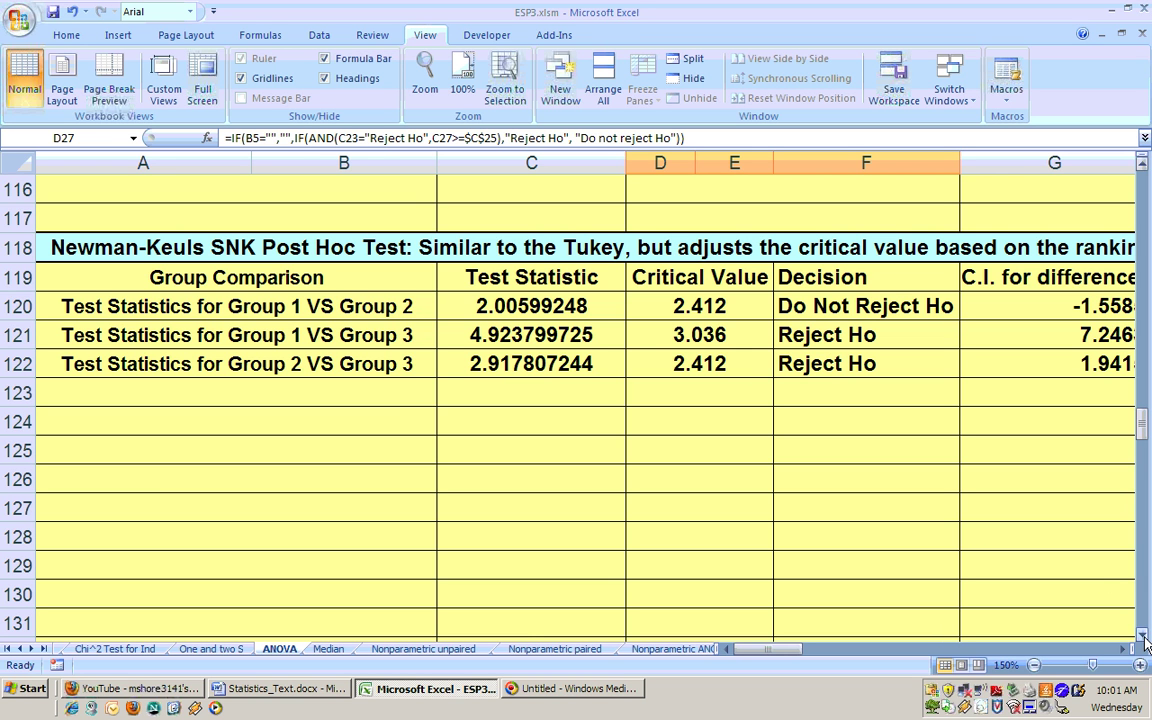
left_click_drag(1145, 636, 1145, 636)
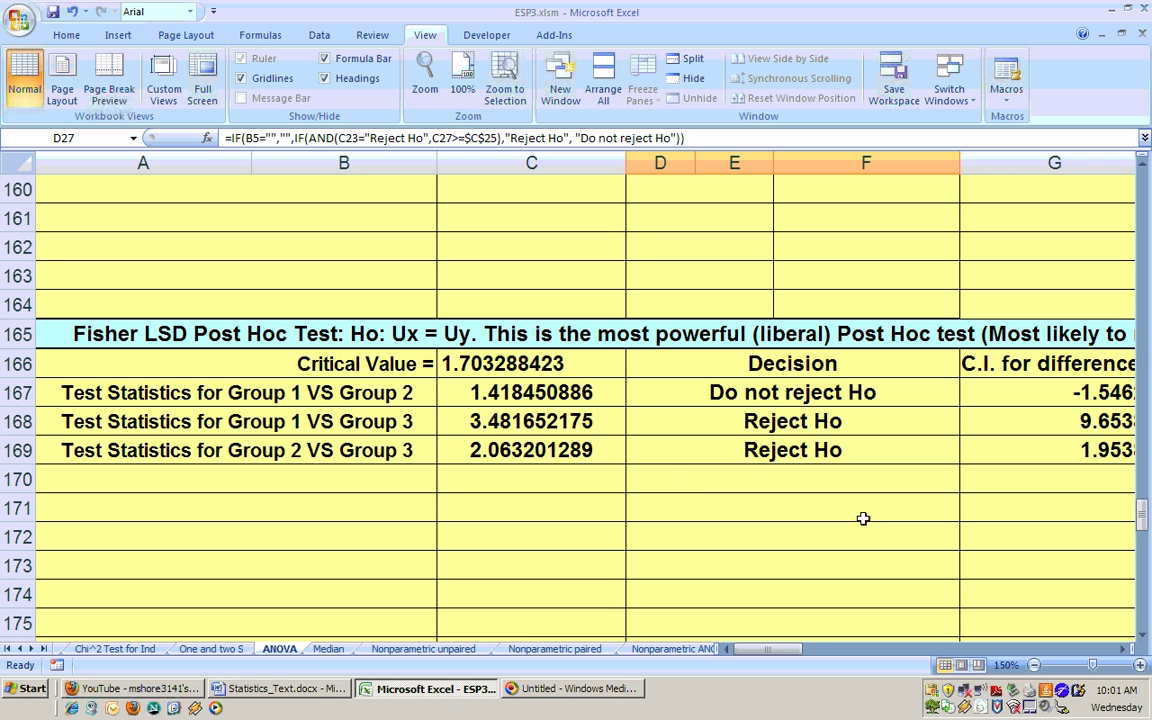
left_click_drag(1144, 636, 1144, 636)
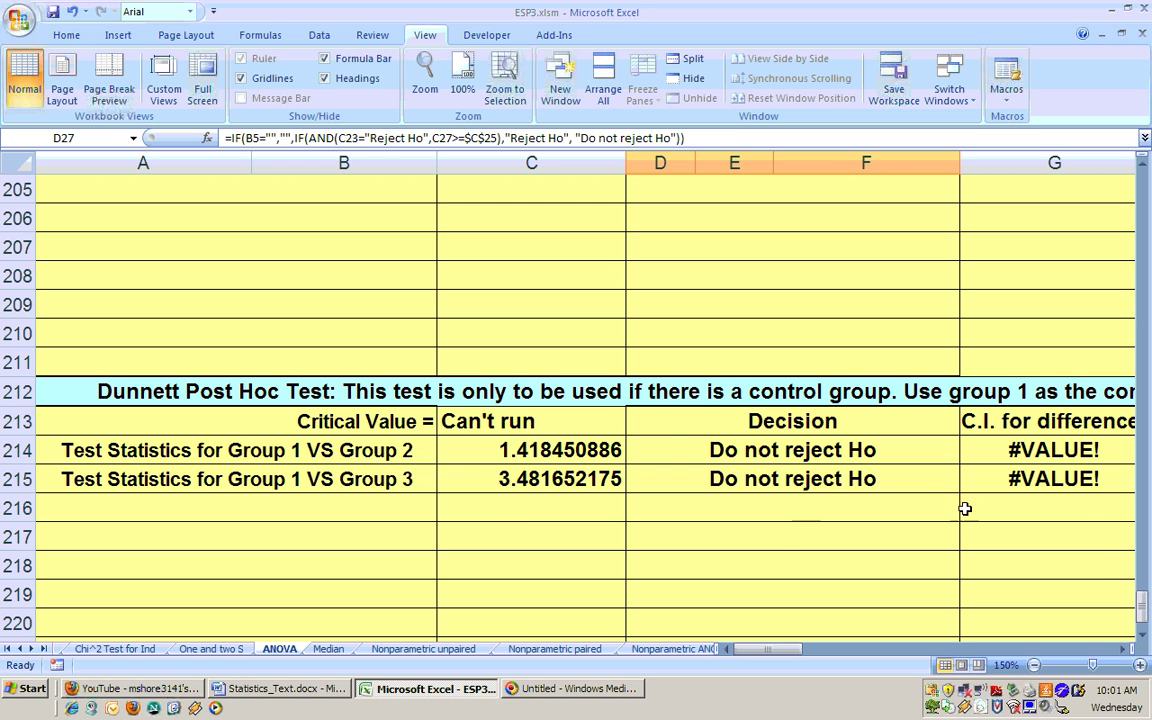
Step: Set the alpha level in cell F3 to 0.01 and check the recalculated ANOVA results
left_click_drag(1145, 608, 1147, 180)
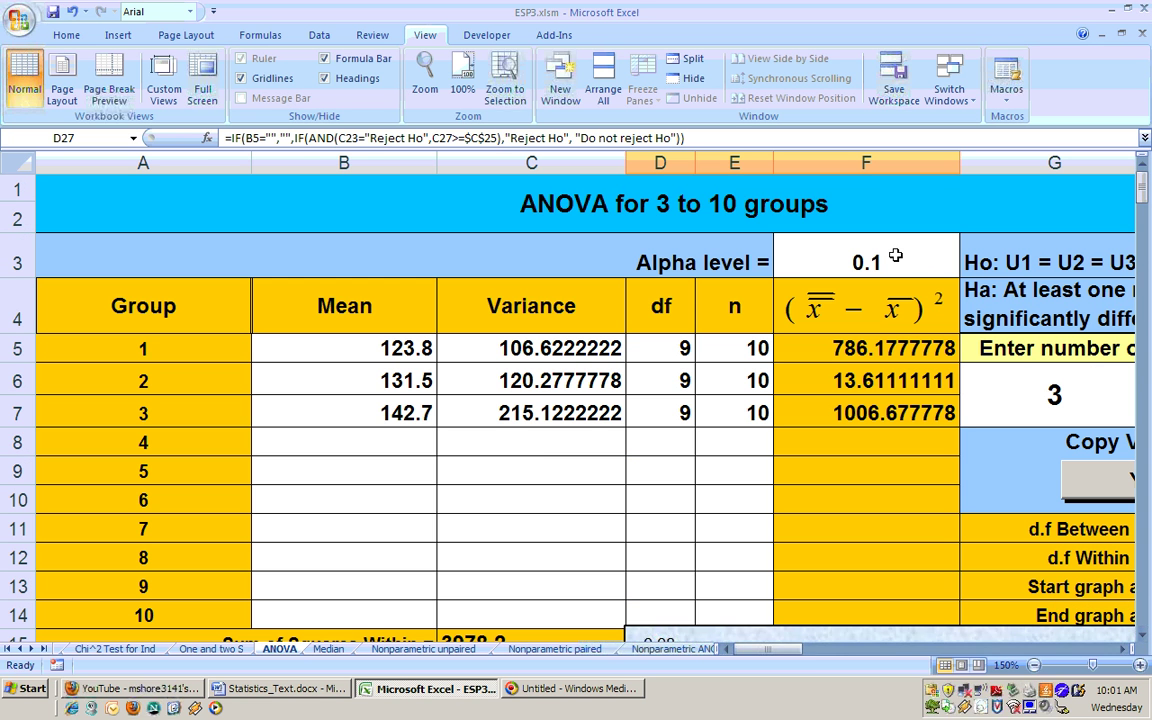
left_click(897, 257)
type(".0")
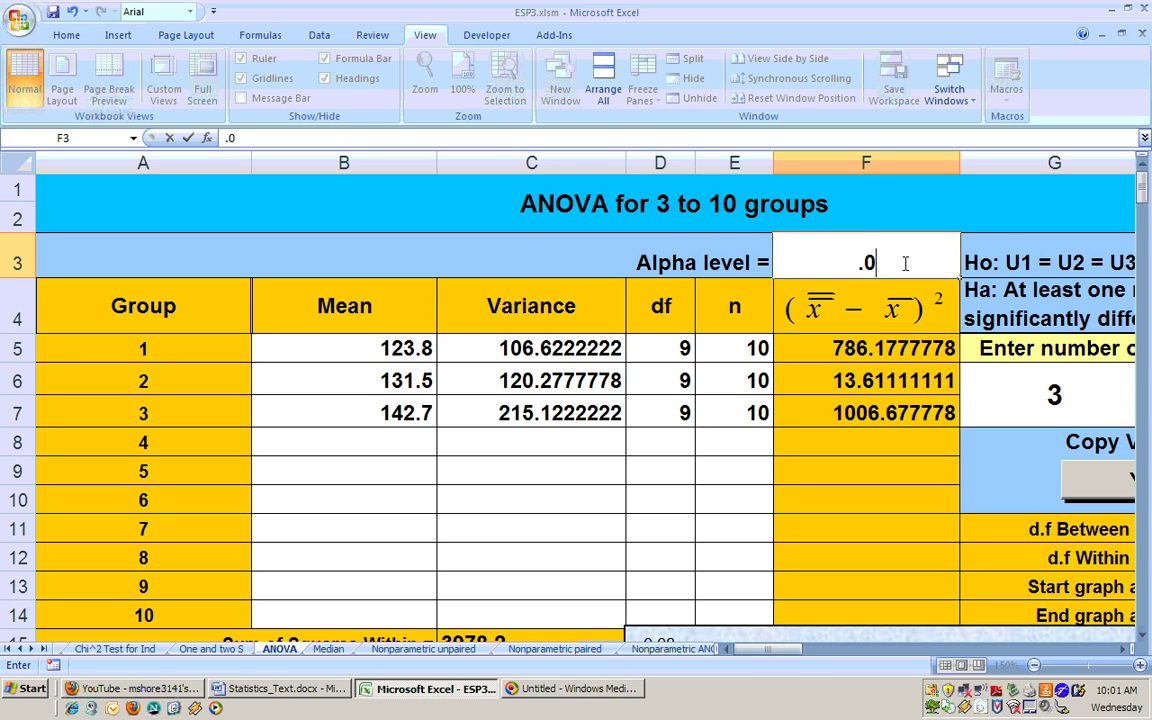
type("1")
key("Return")
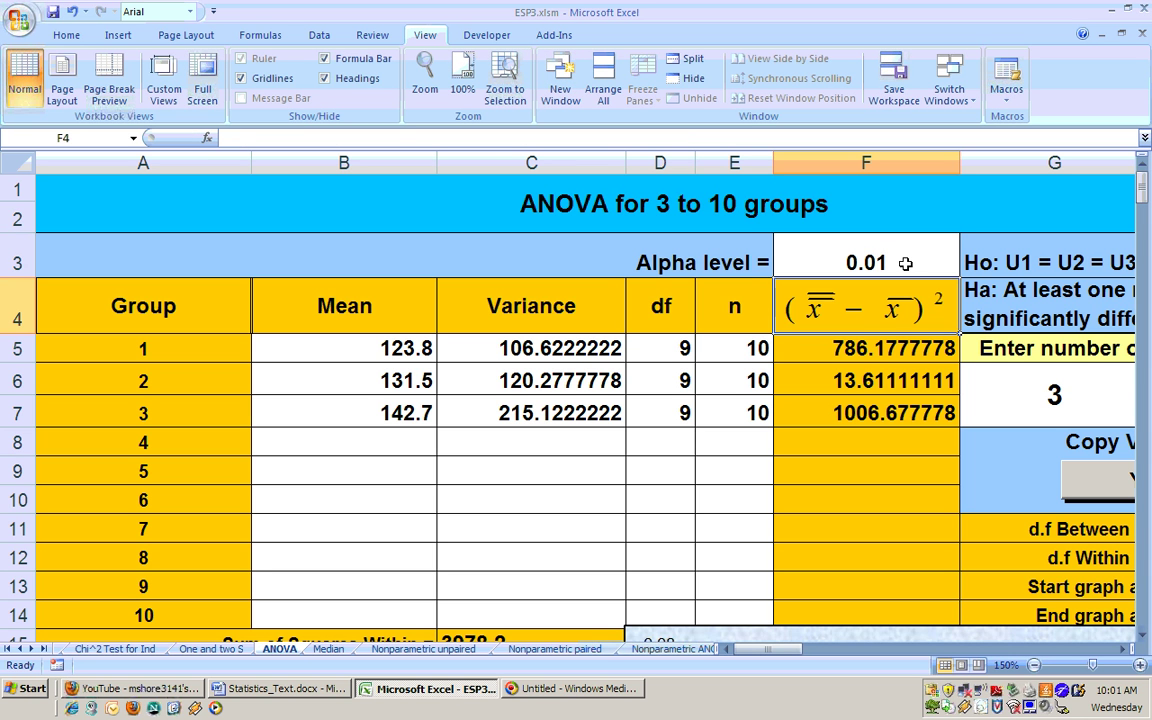
left_click_drag(1141, 186, 1141, 205)
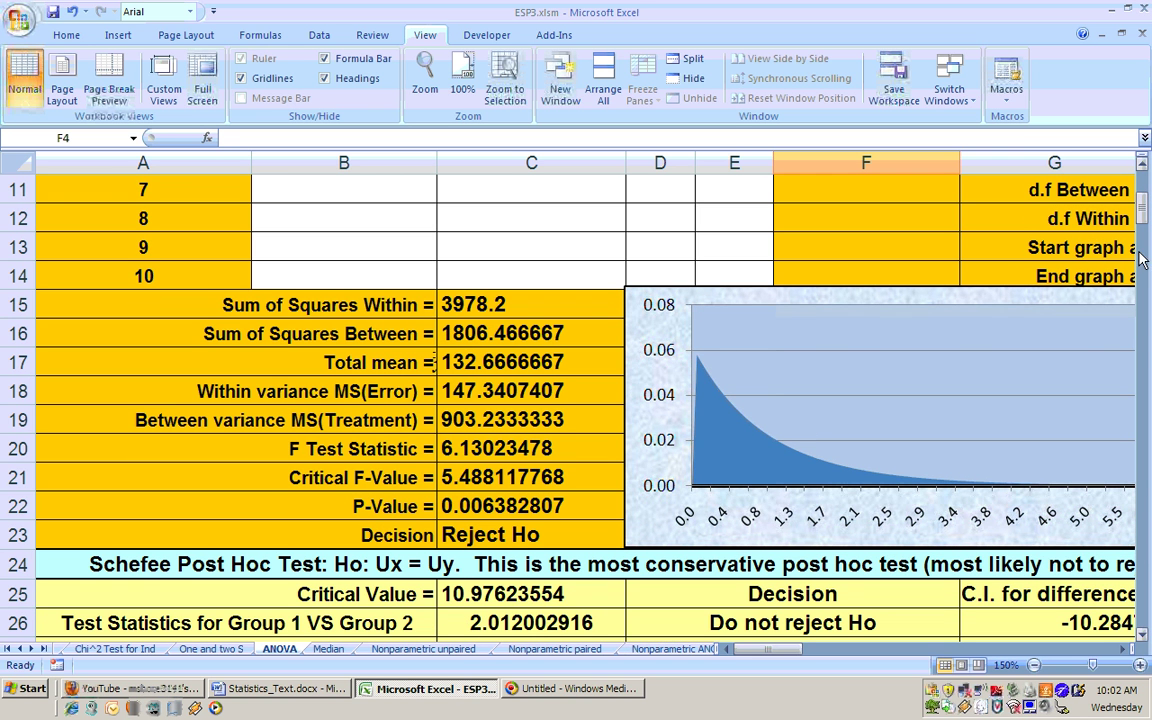
Step: Examine the Scheffe, Newman-Keuls SNK and Dunnett post hoc test decisions at the 0.01 alpha level
left_click(1141, 634)
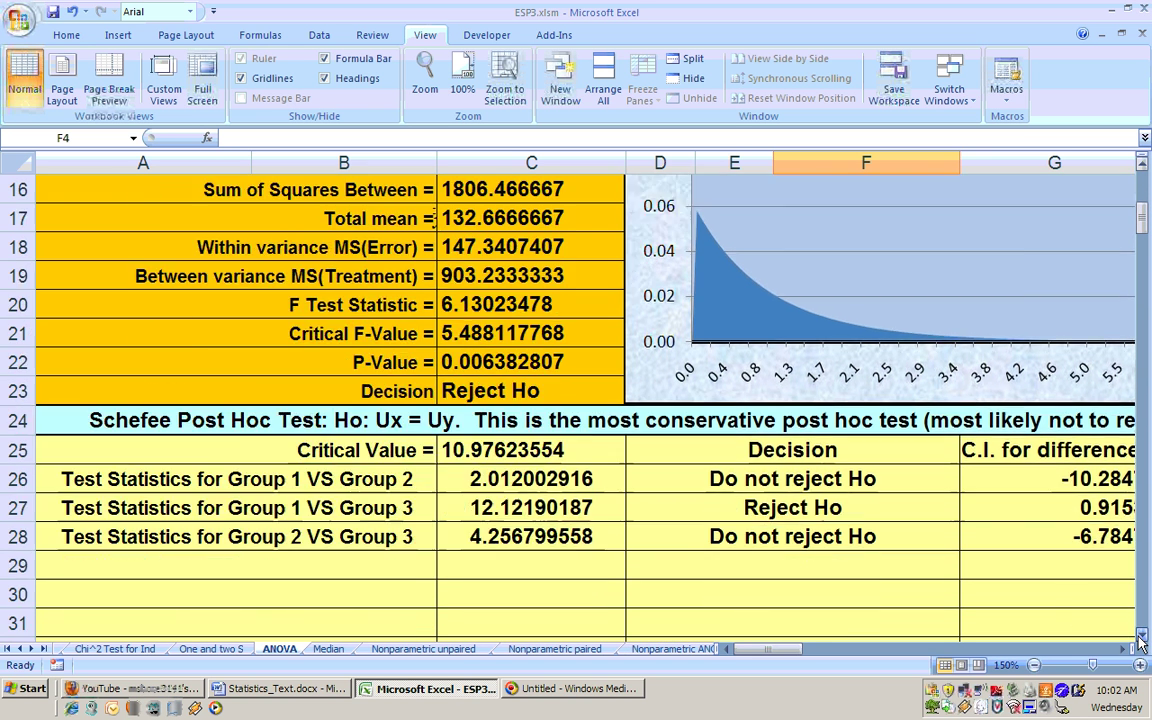
left_click(1141, 634)
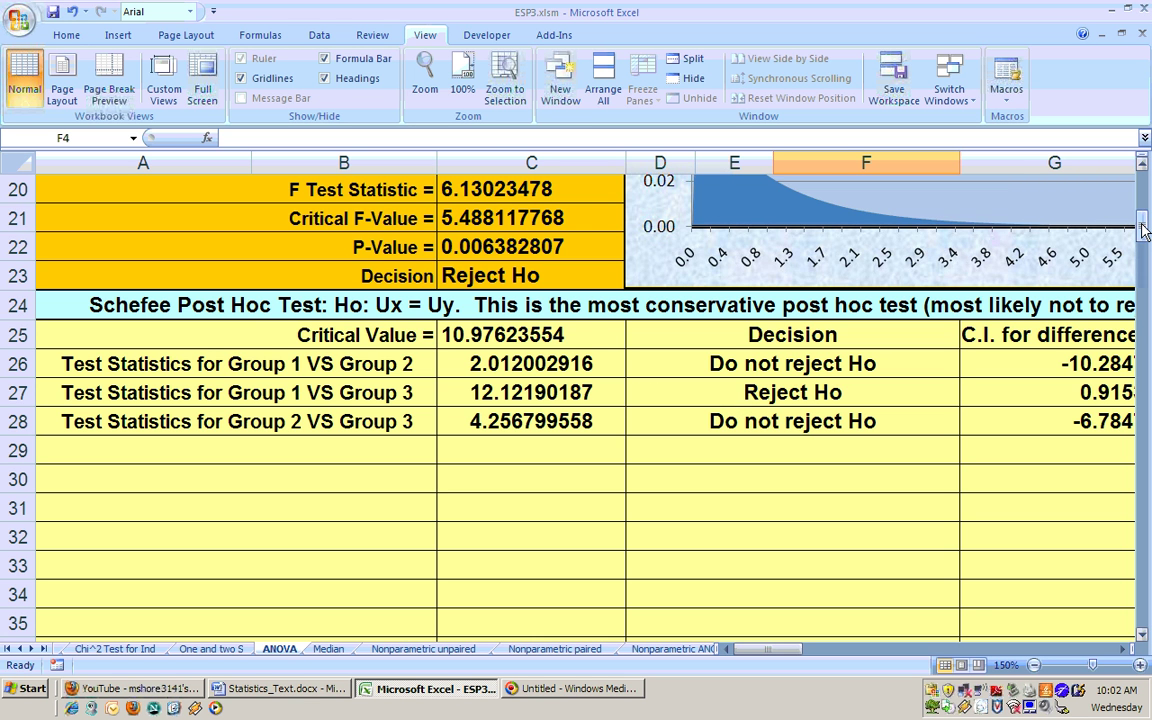
left_click_drag(1143, 229, 1146, 421)
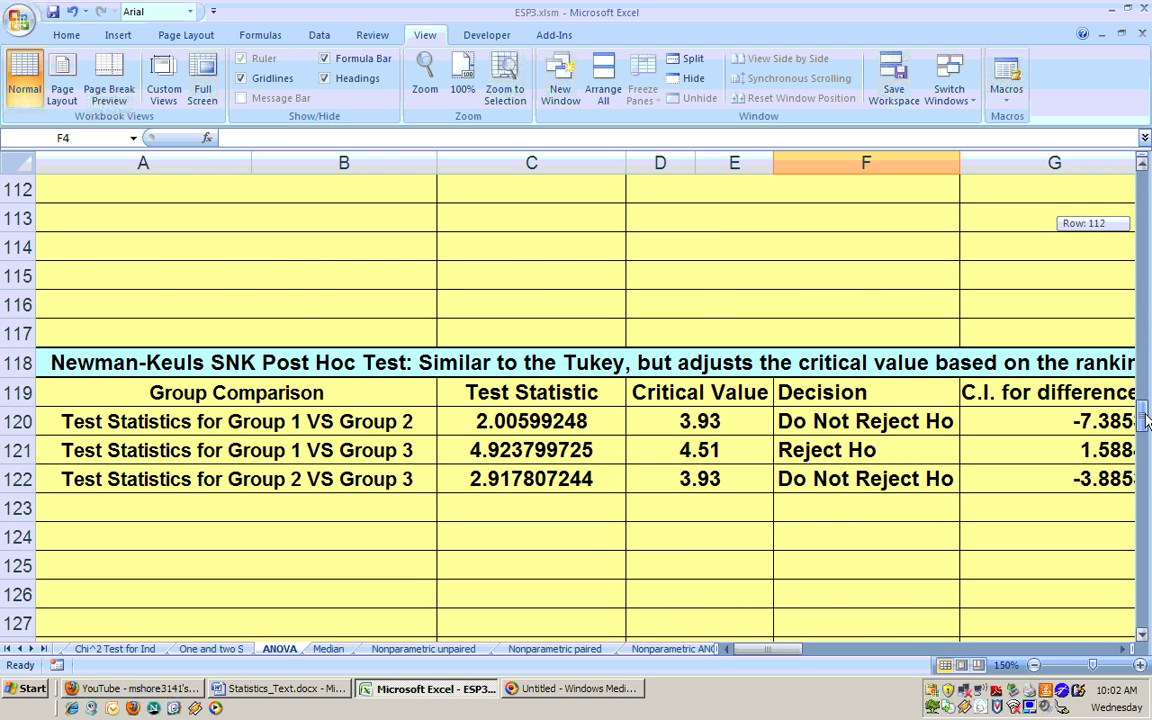
left_click_drag(1146, 421, 1147, 607)
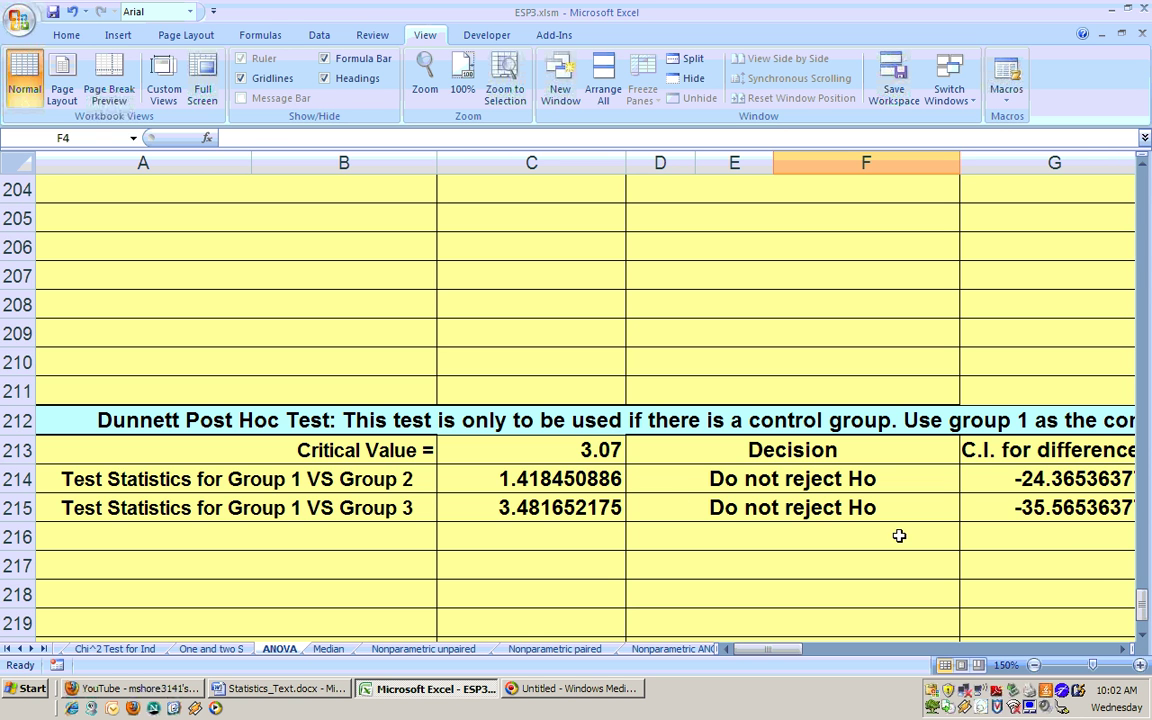
Step: Set the alpha level in cell F3 back to 0.05 and check the recalculated ANOVA results
left_click_drag(1141, 598, 1141, 180)
left_click(858, 262)
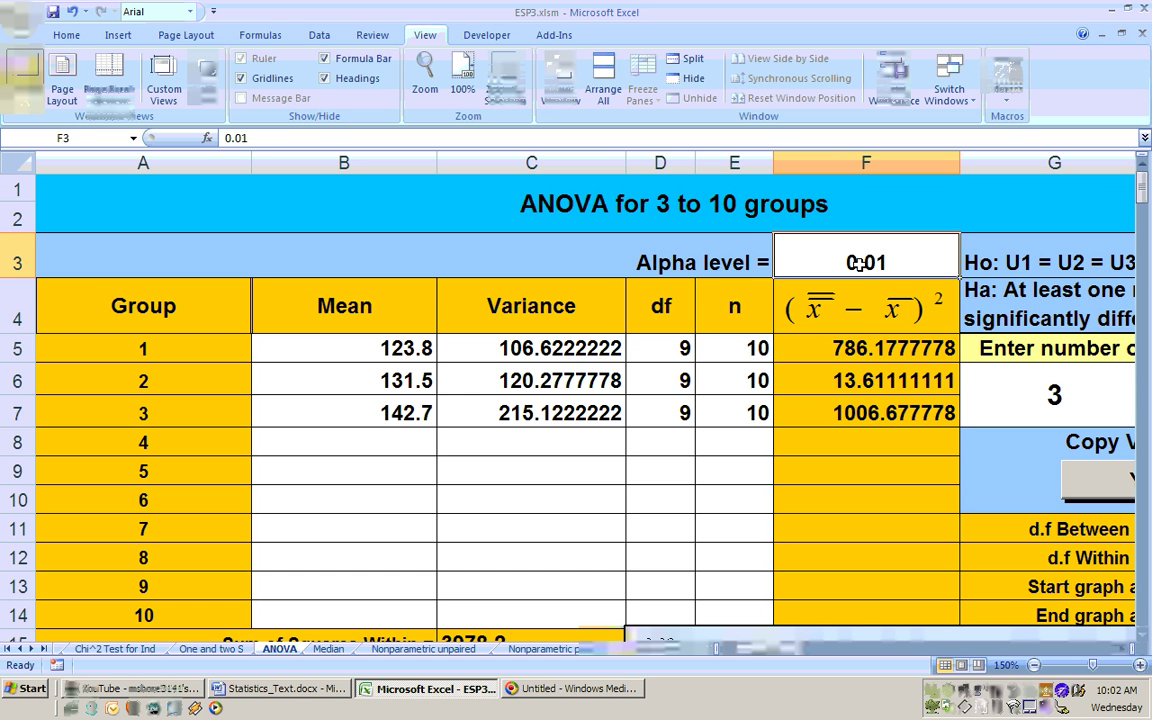
type(".05")
key("Return")
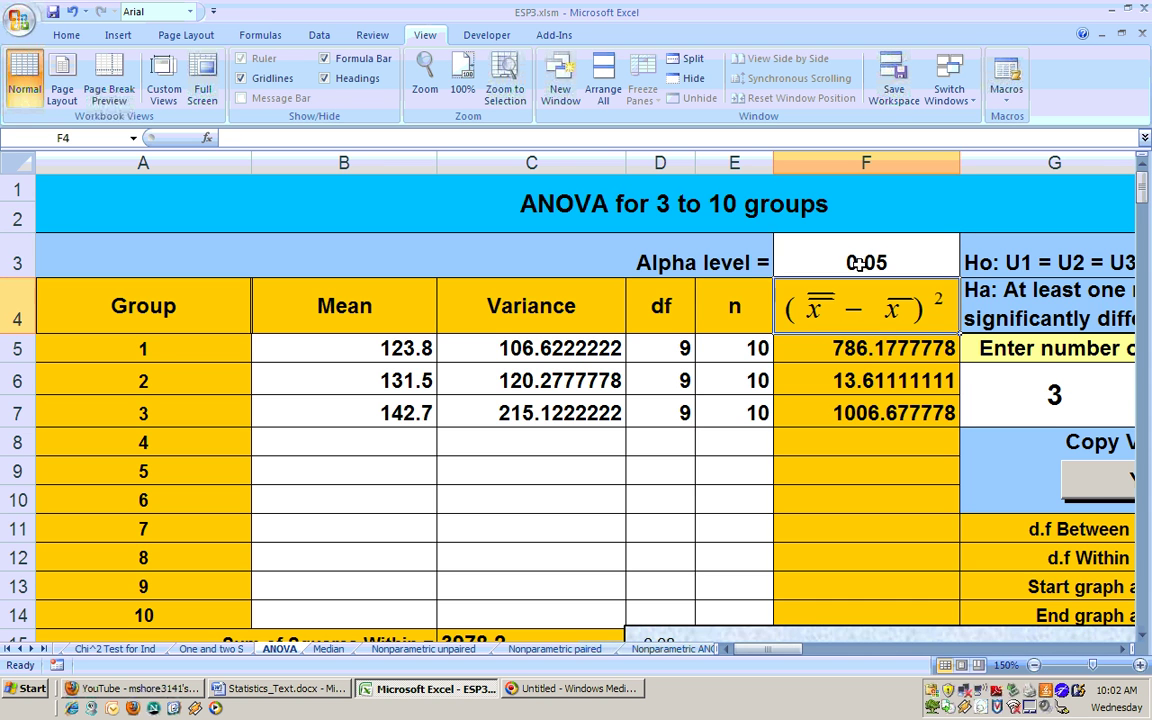
left_click_drag(1141, 188, 1147, 216)
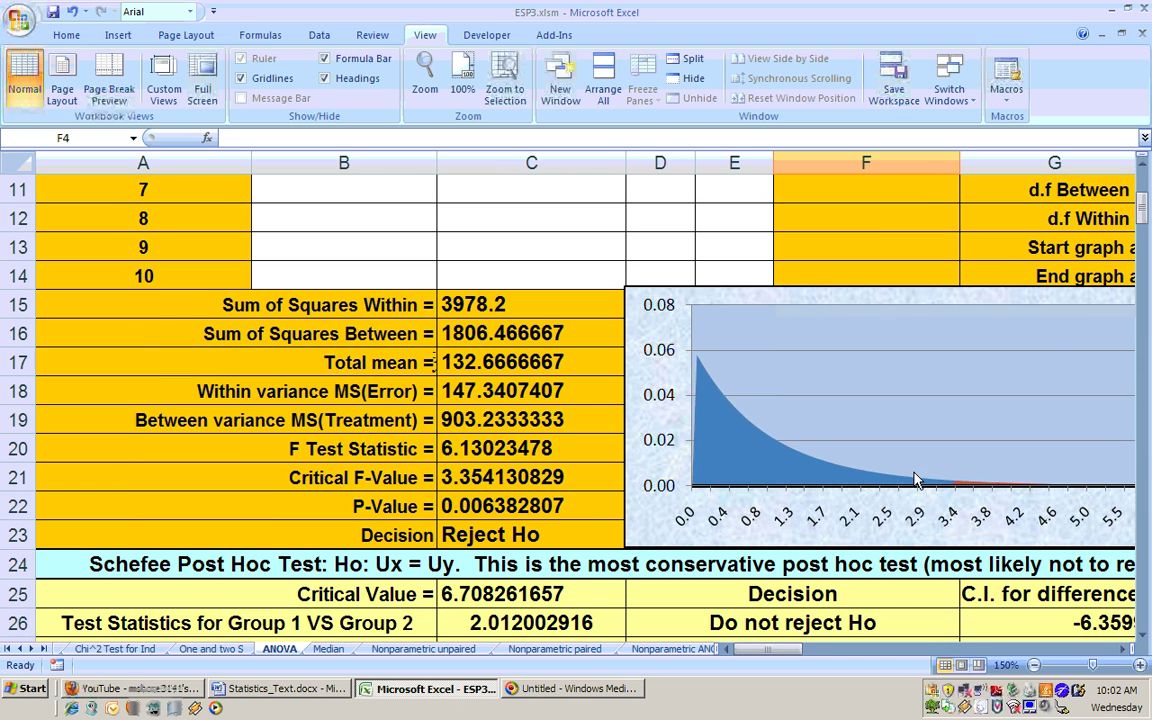
Step: Examine the F distribution graph alongside the F test statistic, critical F-value and P-value
left_click(1124, 651)
left_click(1124, 651)
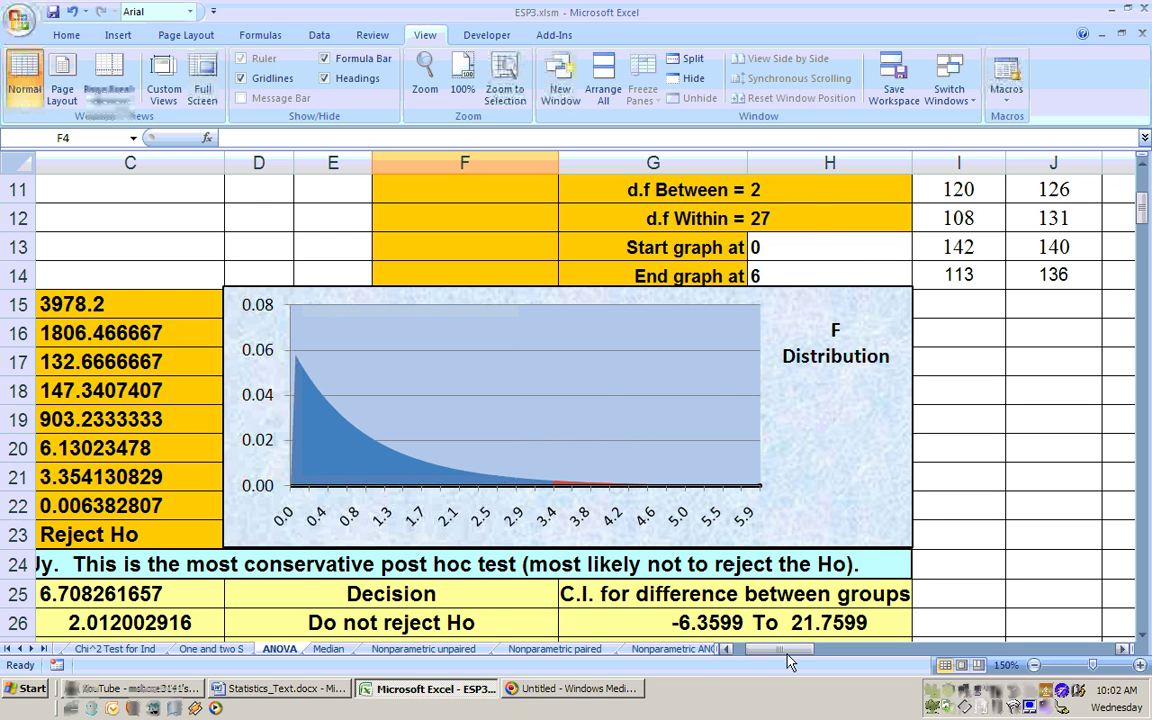
left_click_drag(781, 655, 768, 655)
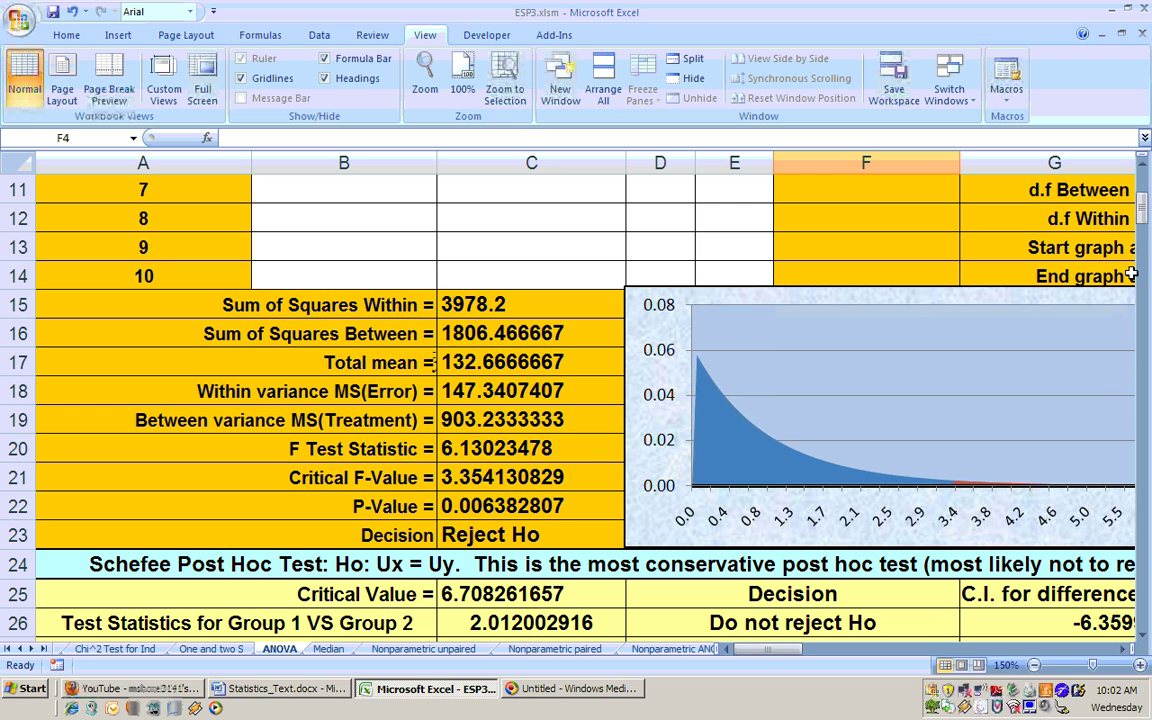
mouse_move(1137, 232)
left_mouse_down()
mouse_move(1139, 202)
mouse_move(1139, 212)
left_mouse_up()
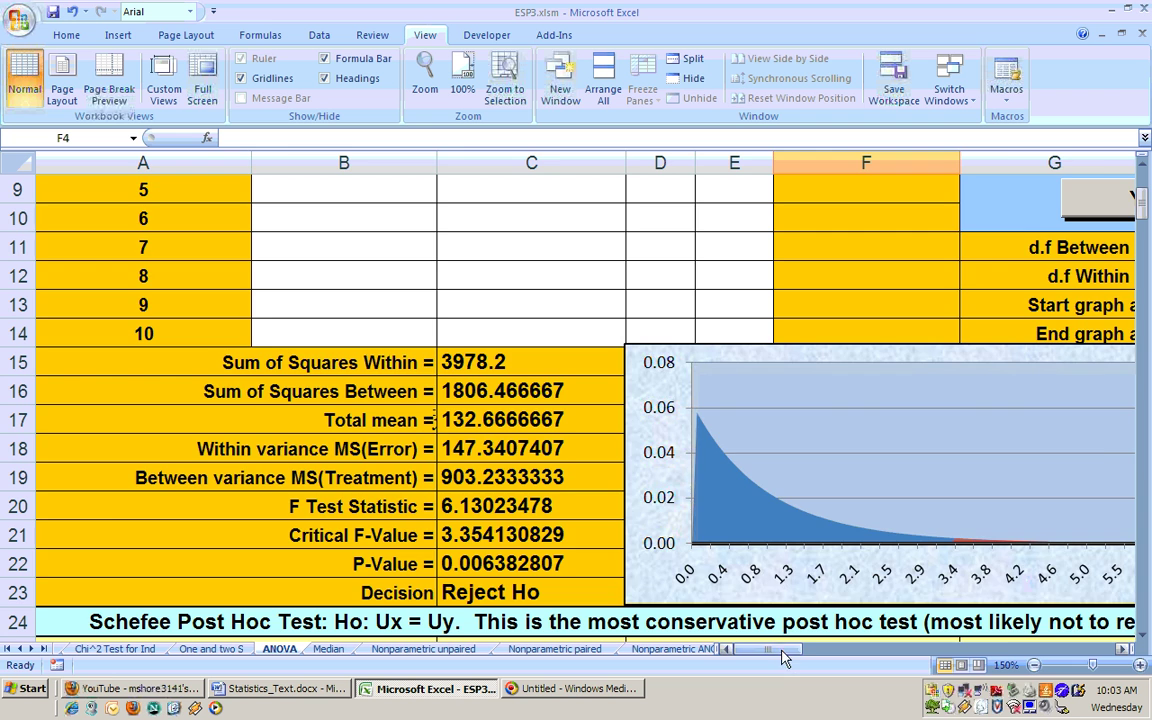
mouse_move(785, 657)
left_mouse_down()
mouse_move(800, 655)
mouse_move(768, 652)
left_mouse_up()
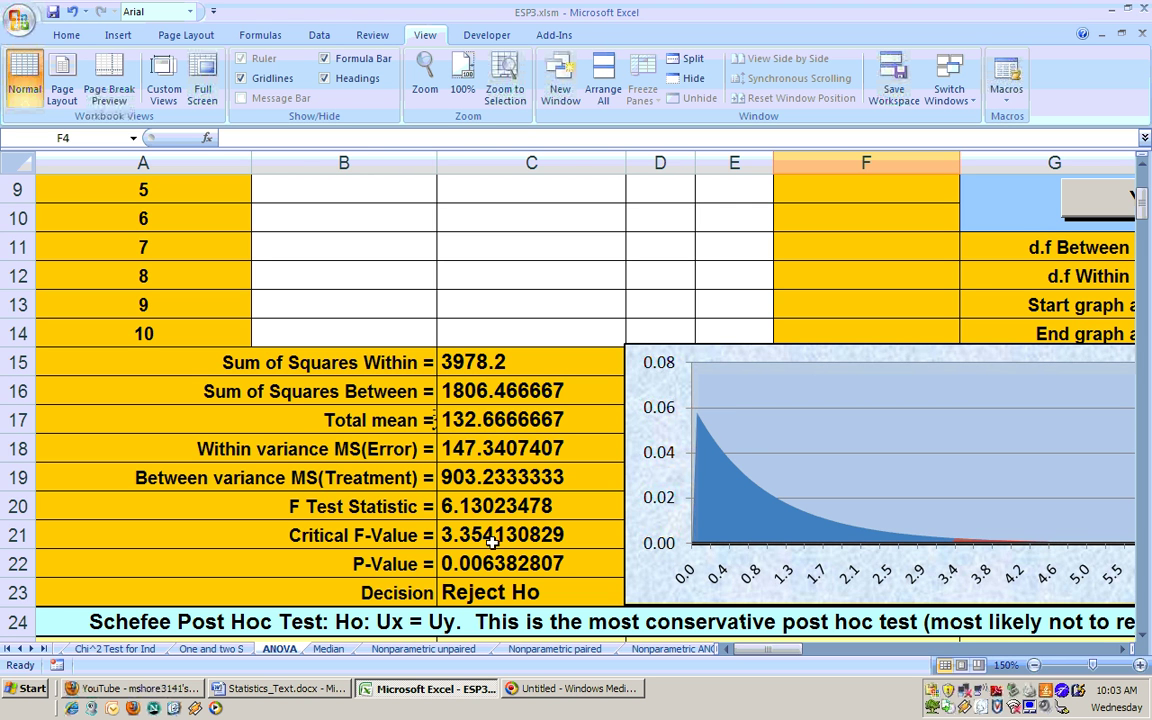
Step: Try starting the F distribution graph at 1 in cell H13
left_click(1122, 650)
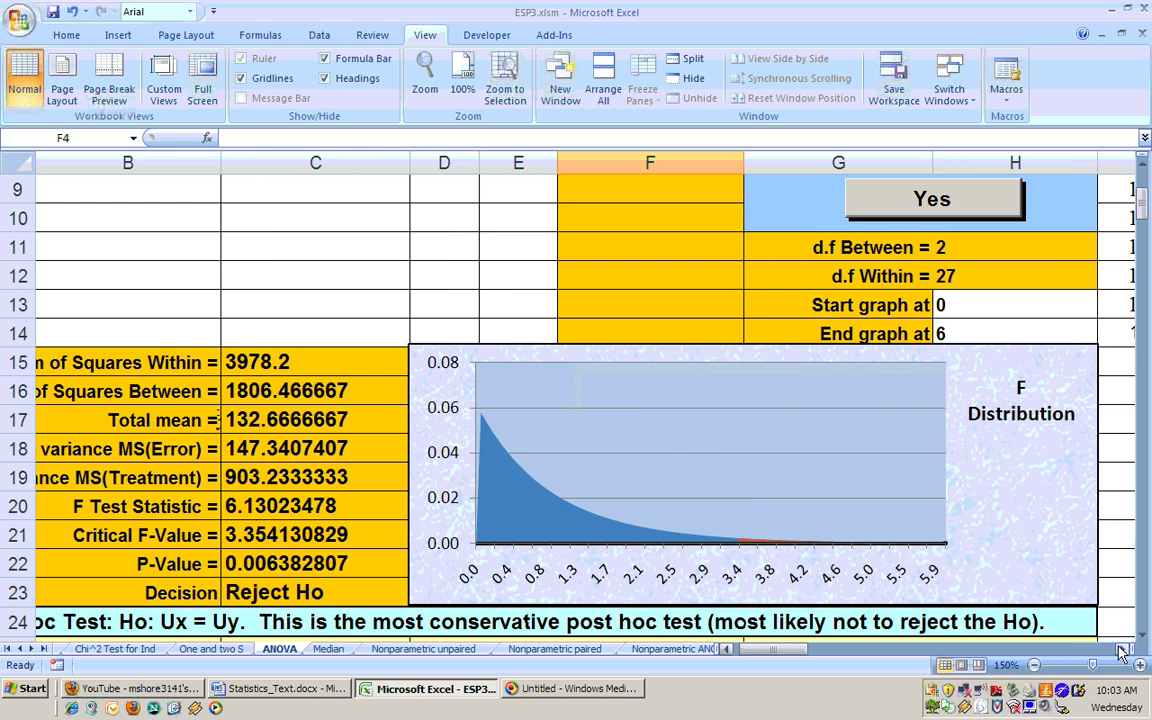
left_click(970, 306)
type("1")
key("Return")
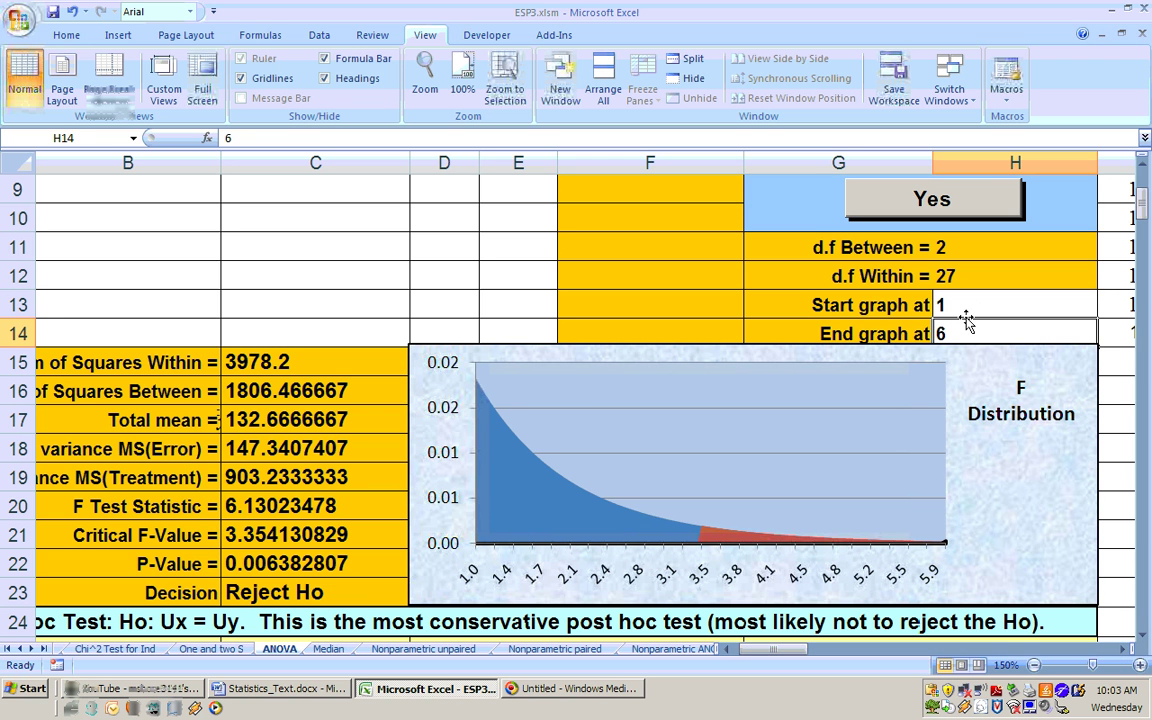
Step: Set the F distribution graph to start at 2 and end at 7 in cells H13 and H14
left_click(966, 313)
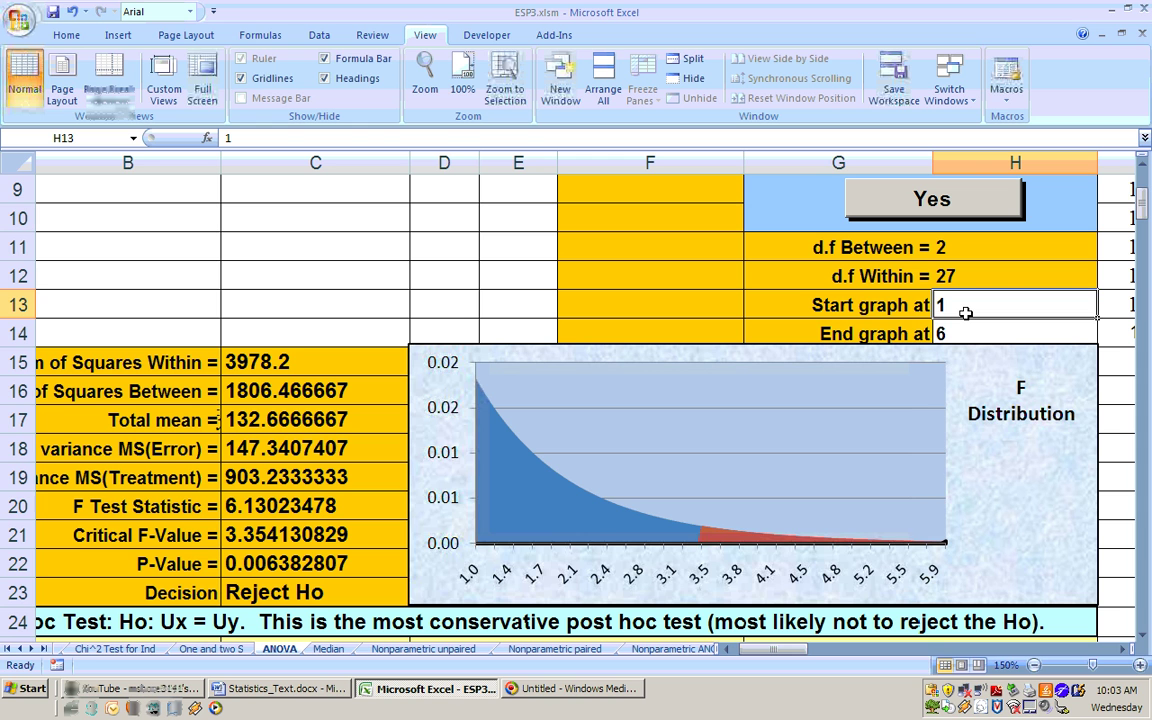
type("2")
key("Return")
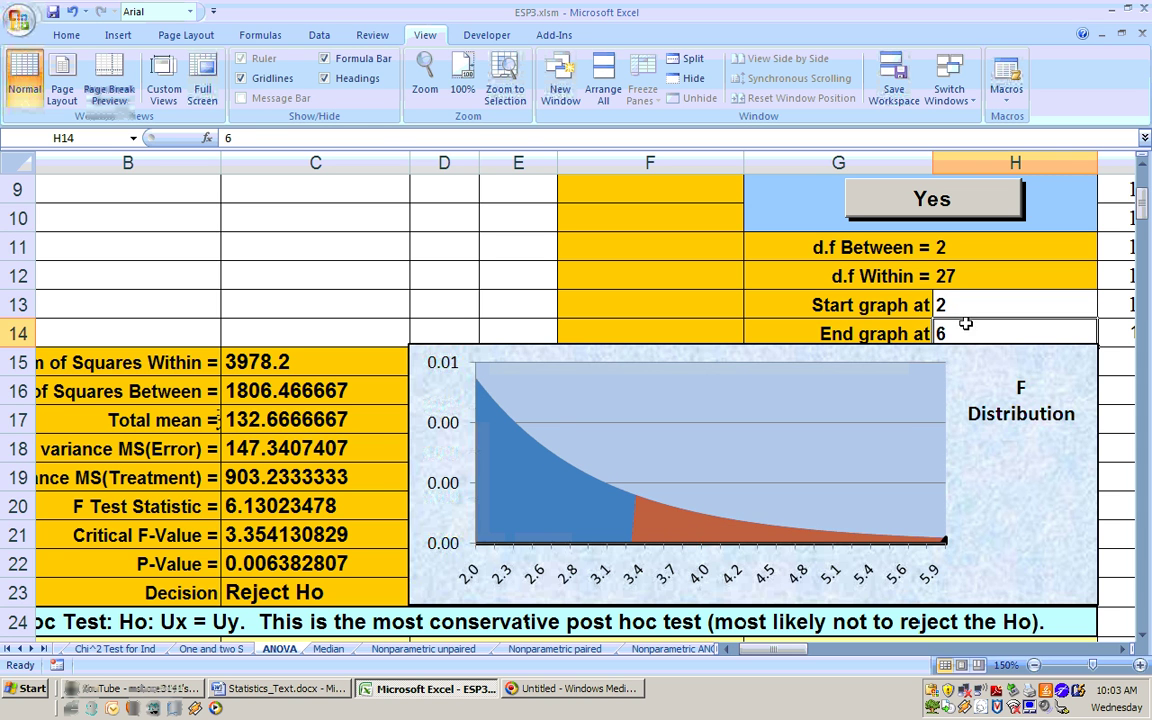
type("7")
key("Return")
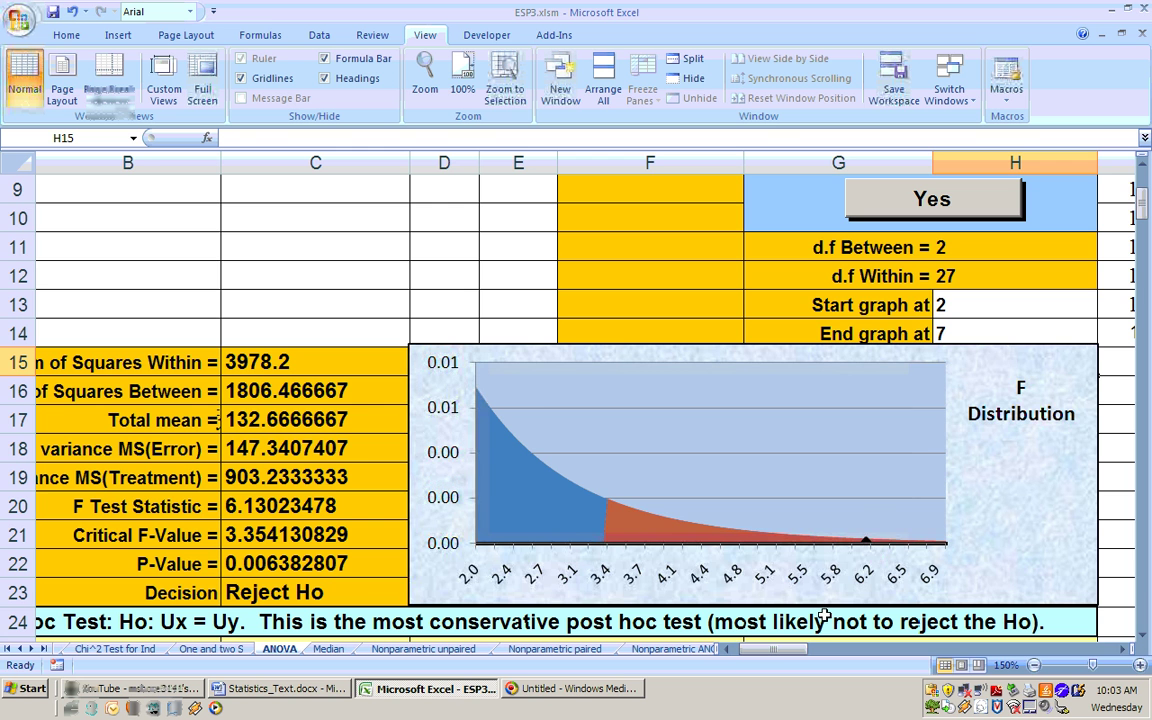
Step: Examine the Fisher LSD post hoc test results at the 0.05 alpha level and return to the start of the ANOVA sheet
left_click(725, 649)
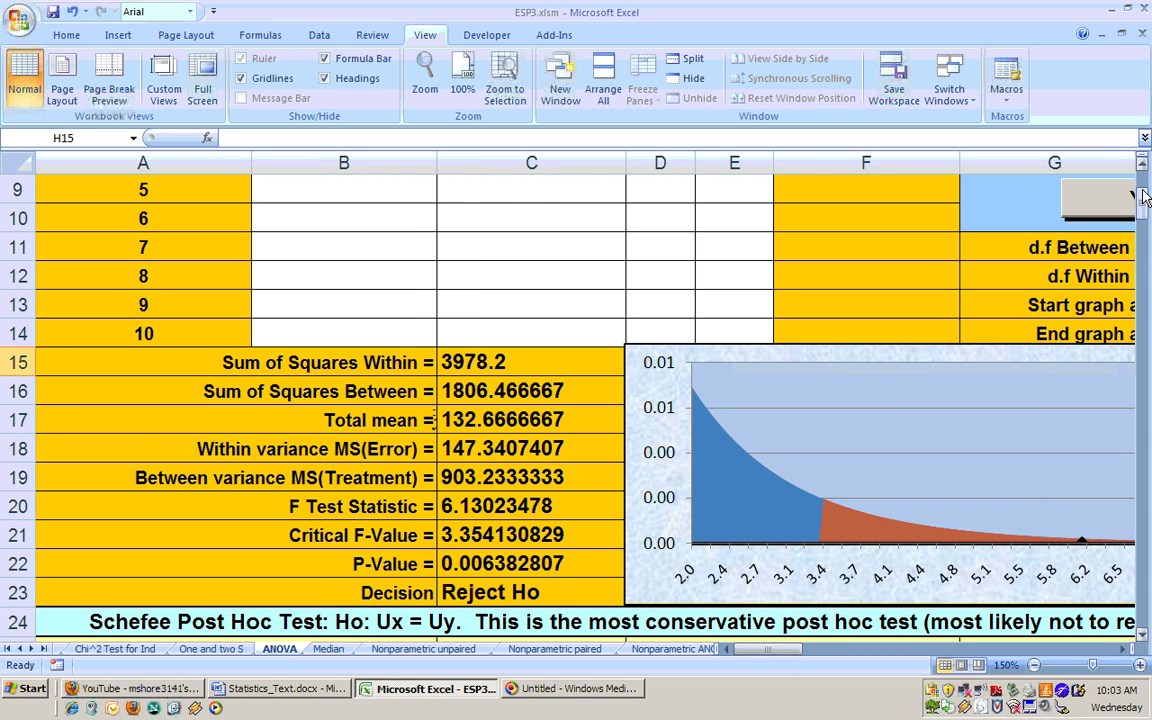
left_click_drag(1143, 199, 1143, 517)
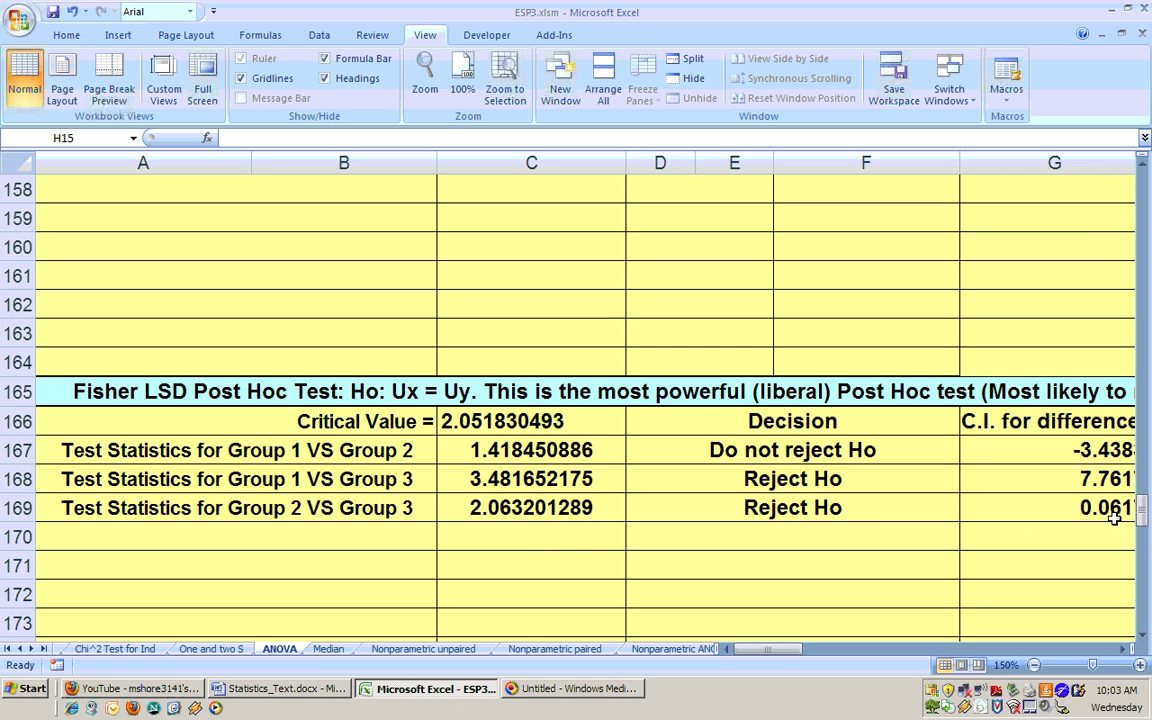
left_click_drag(1143, 527, 1121, 185)
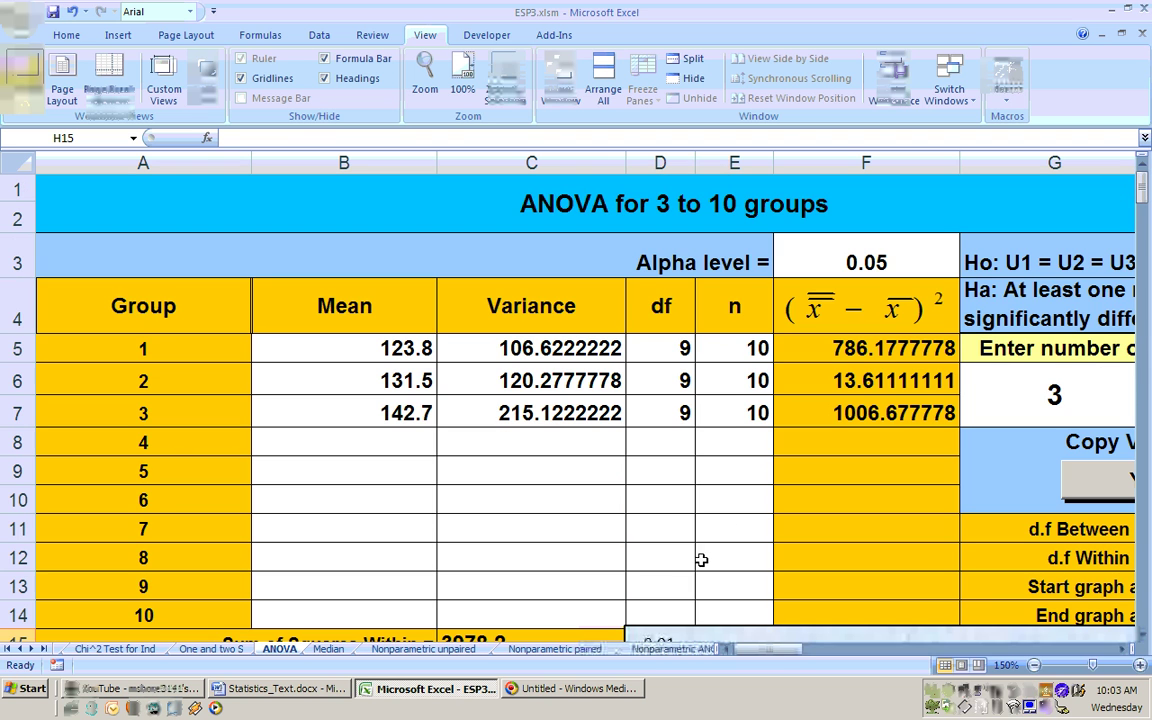